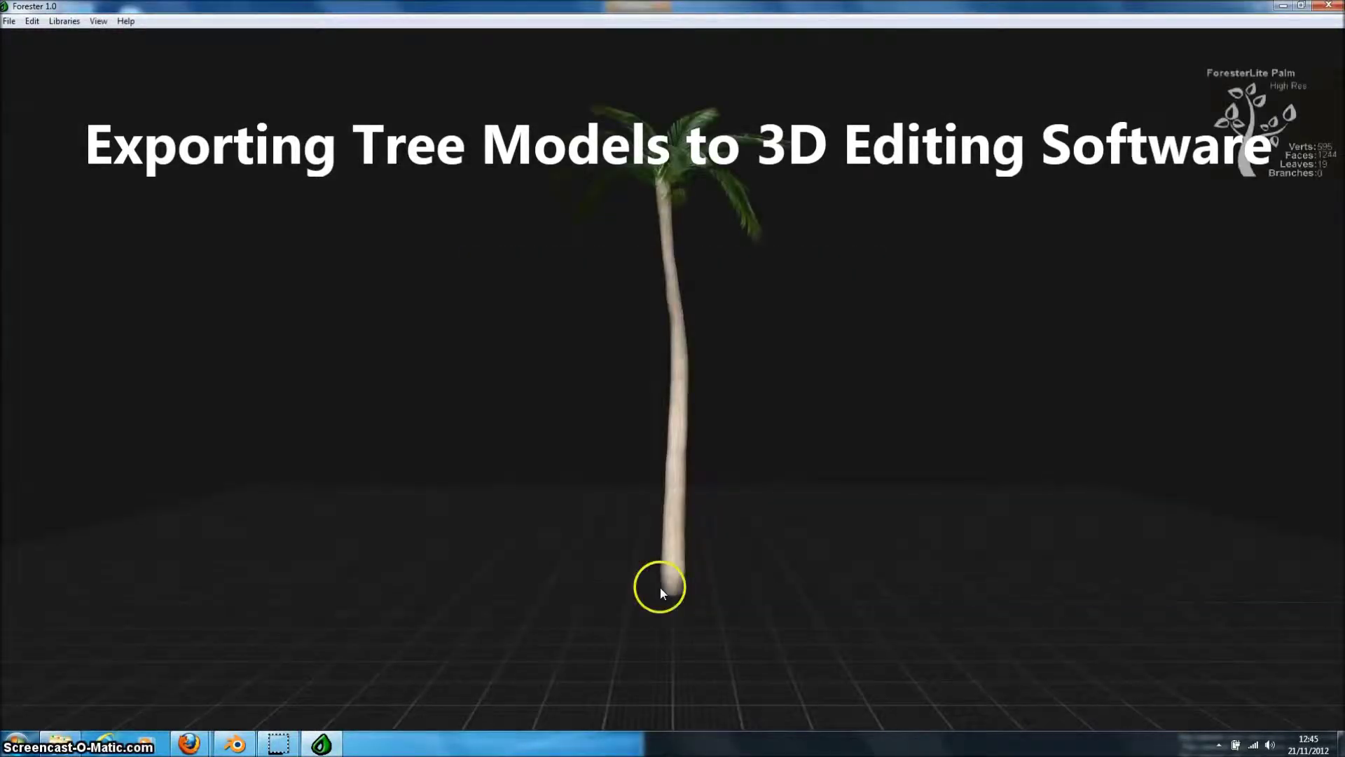
Step: Replace the palm tree with ForesterLite Maple from the Tree Library, saving the current tree first
{"action": "left_click_drag", "start_coordinate": [660, 587], "coordinate": [552, 543]}
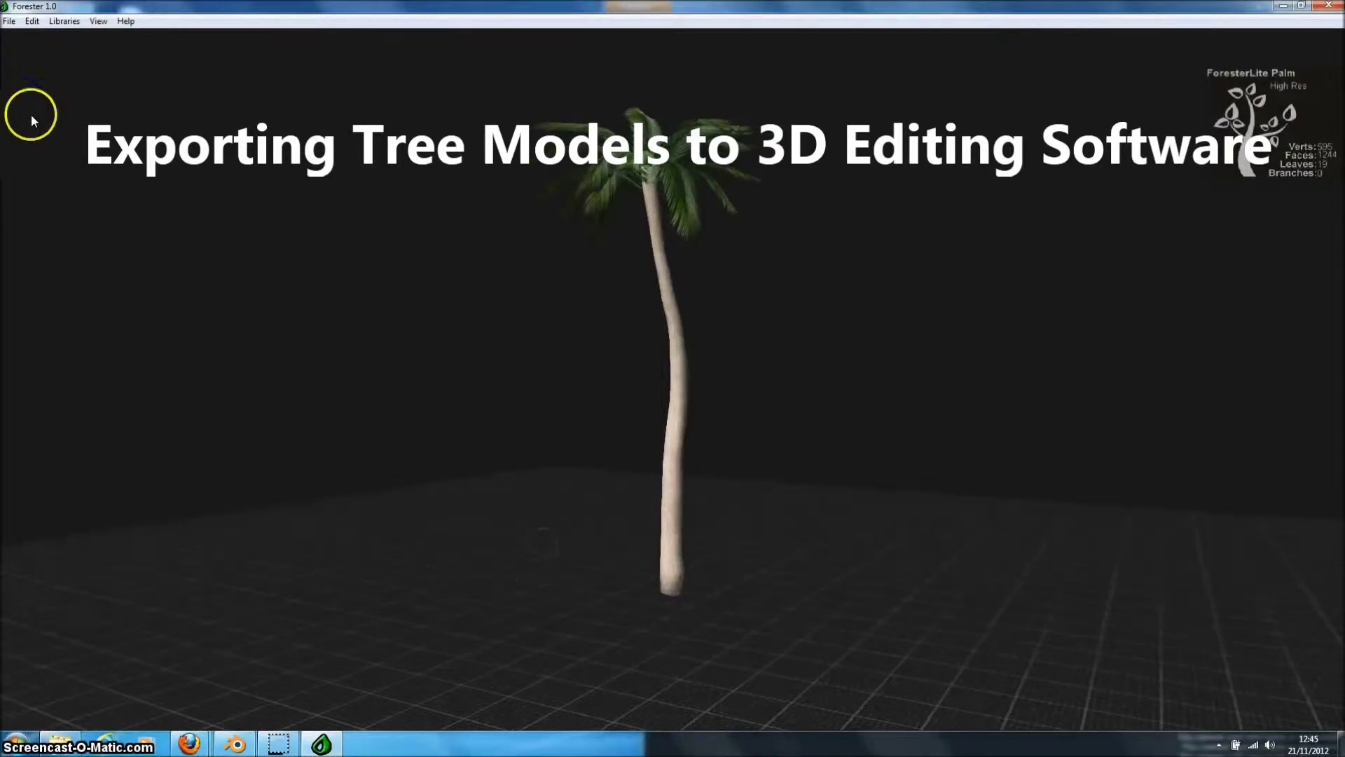
{"action": "left_click", "coordinate": [9, 21]}
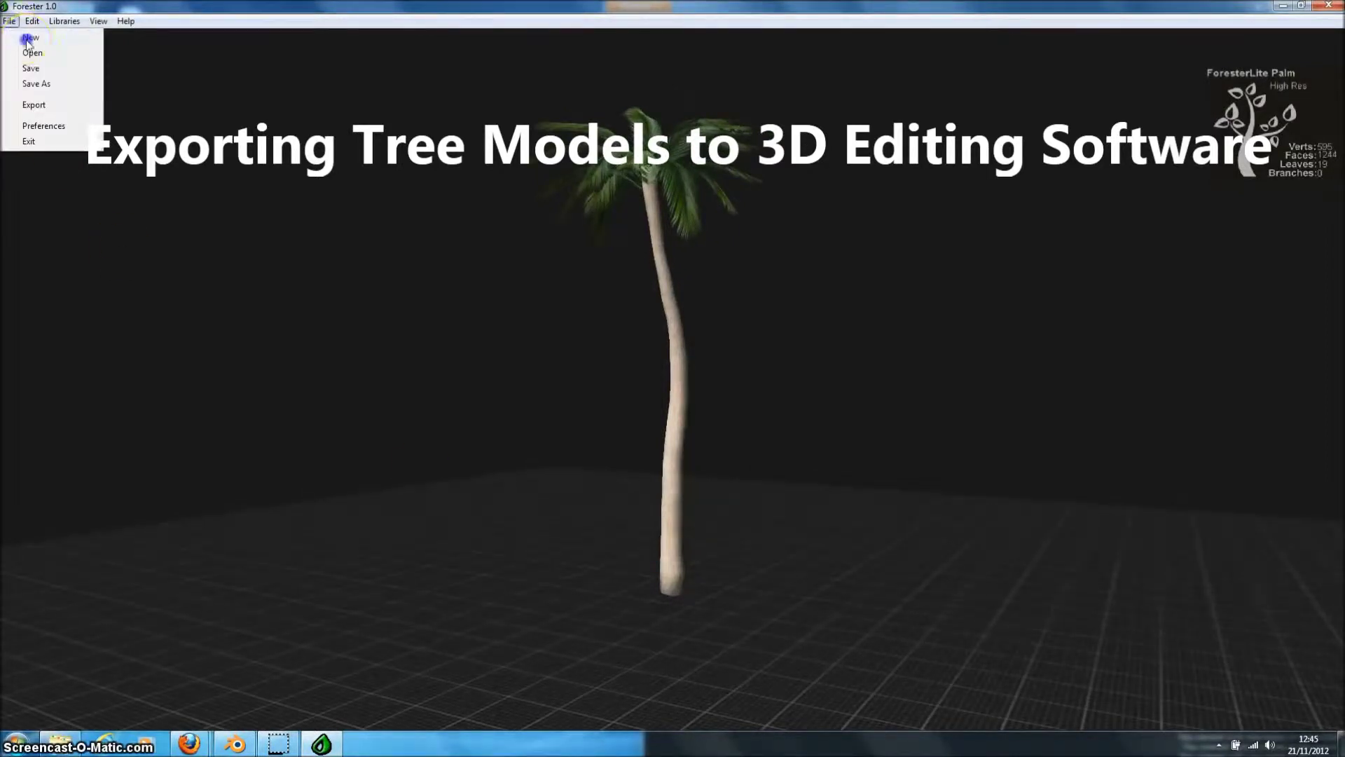
{"action": "left_click", "coordinate": [25, 41]}
{"action": "left_click", "coordinate": [248, 205]}
{"action": "left_click", "coordinate": [27, 428]}
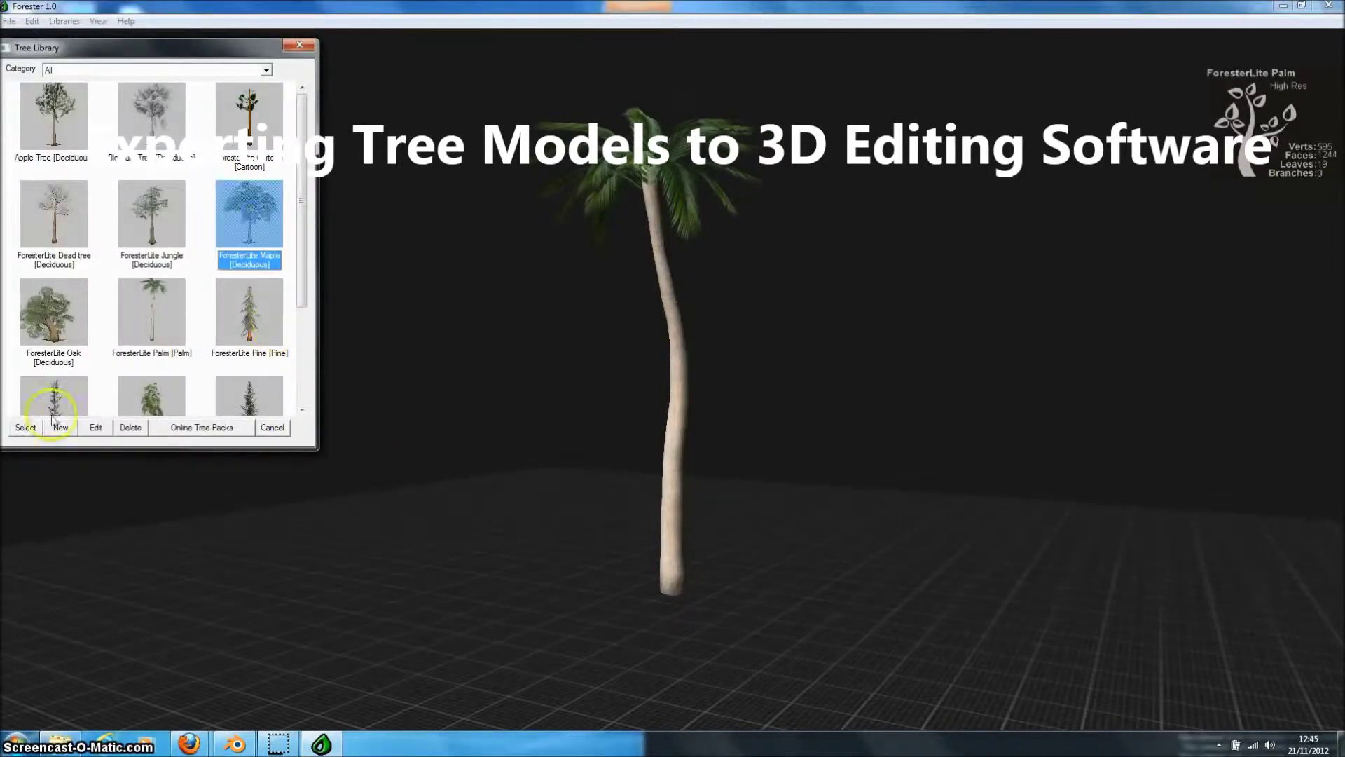
{"action": "left_click", "coordinate": [637, 420]}
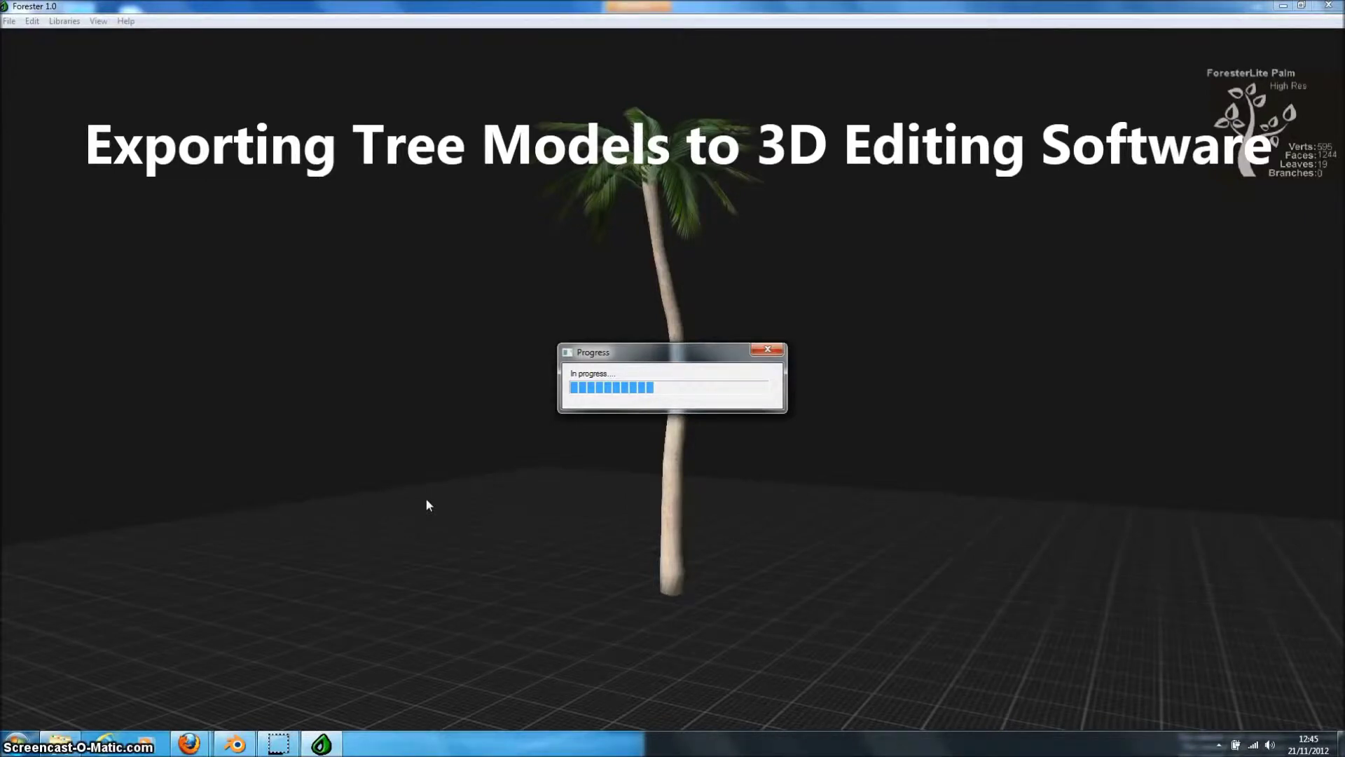
Step: Reposition the maple's leaves from the viewport menu, then open the File export settings
{"action": "left_click", "coordinate": [679, 485]}
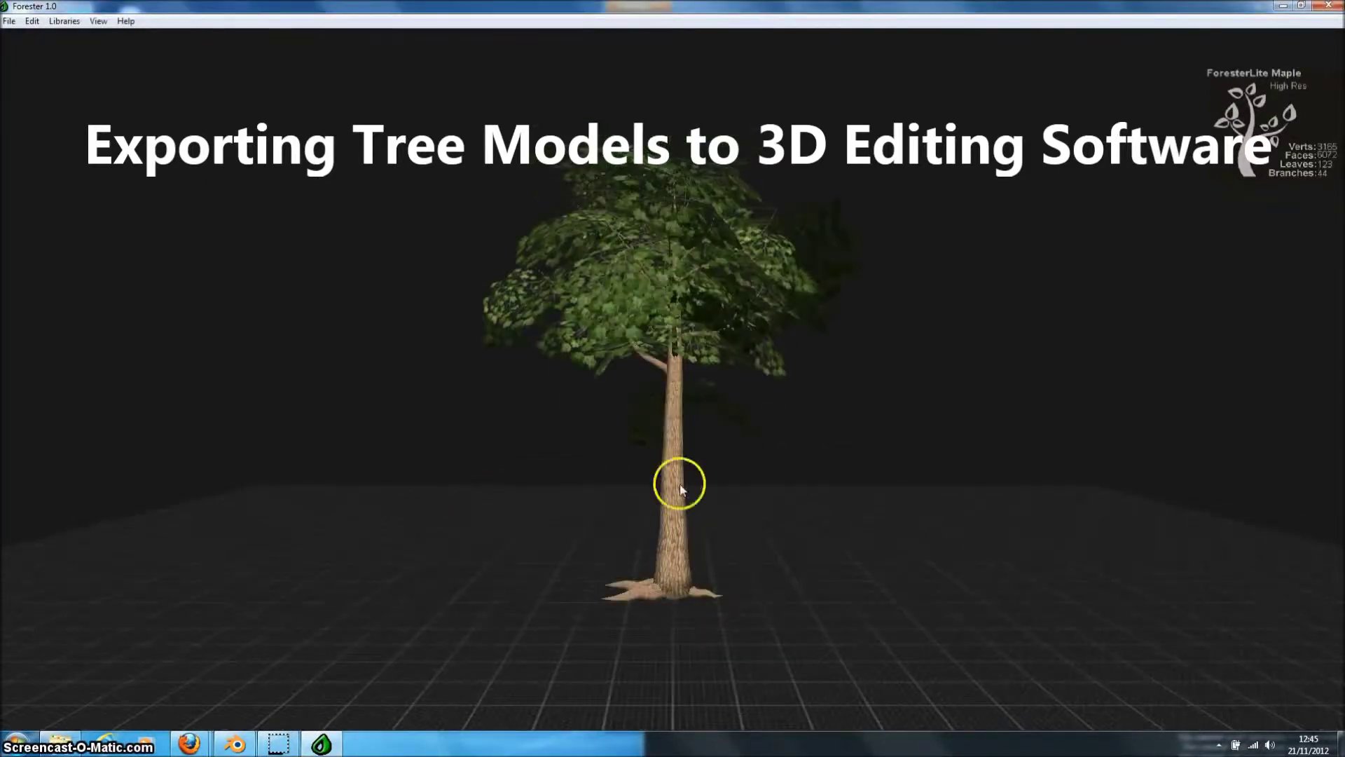
{"action": "right_click_drag", "start_coordinate": [679, 485], "coordinate": [280, 482]}
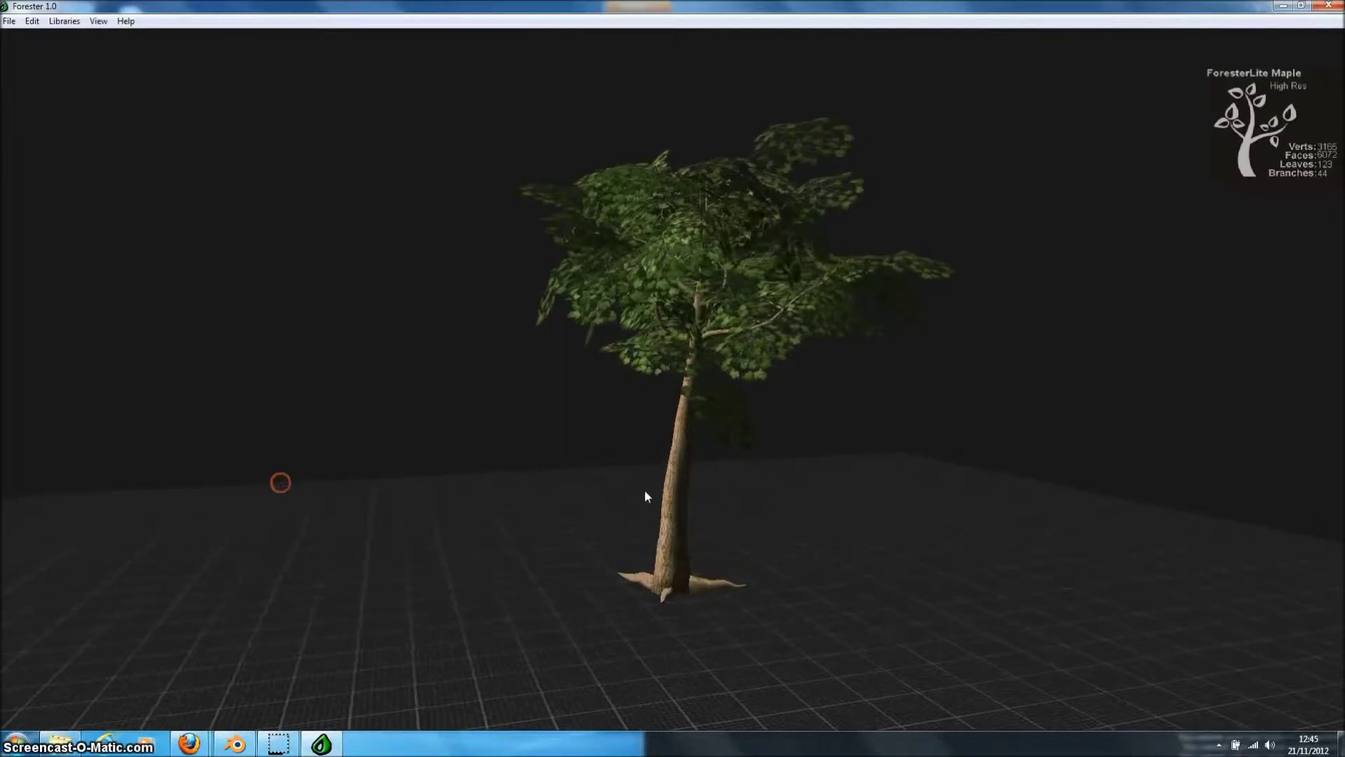
{"action": "left_click", "coordinate": [777, 464]}
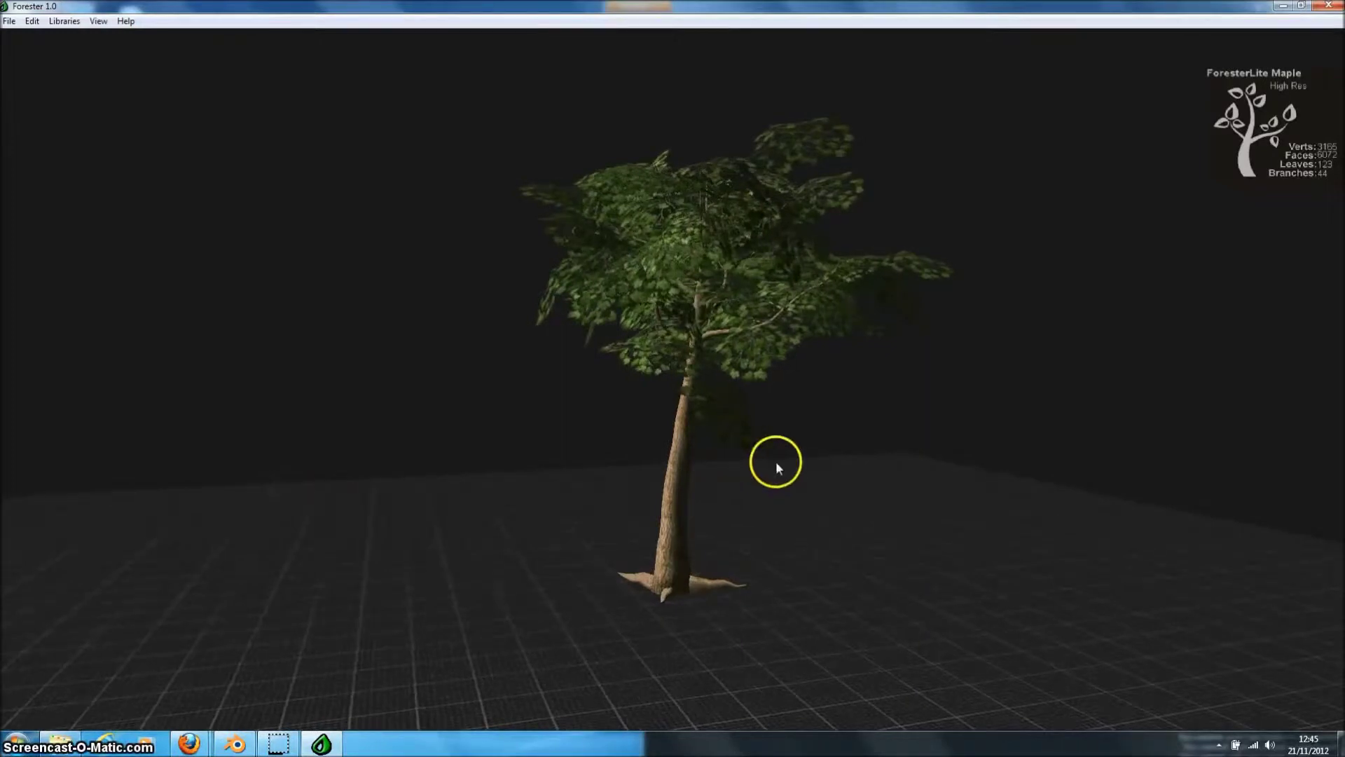
{"action": "right_click", "coordinate": [939, 404]}
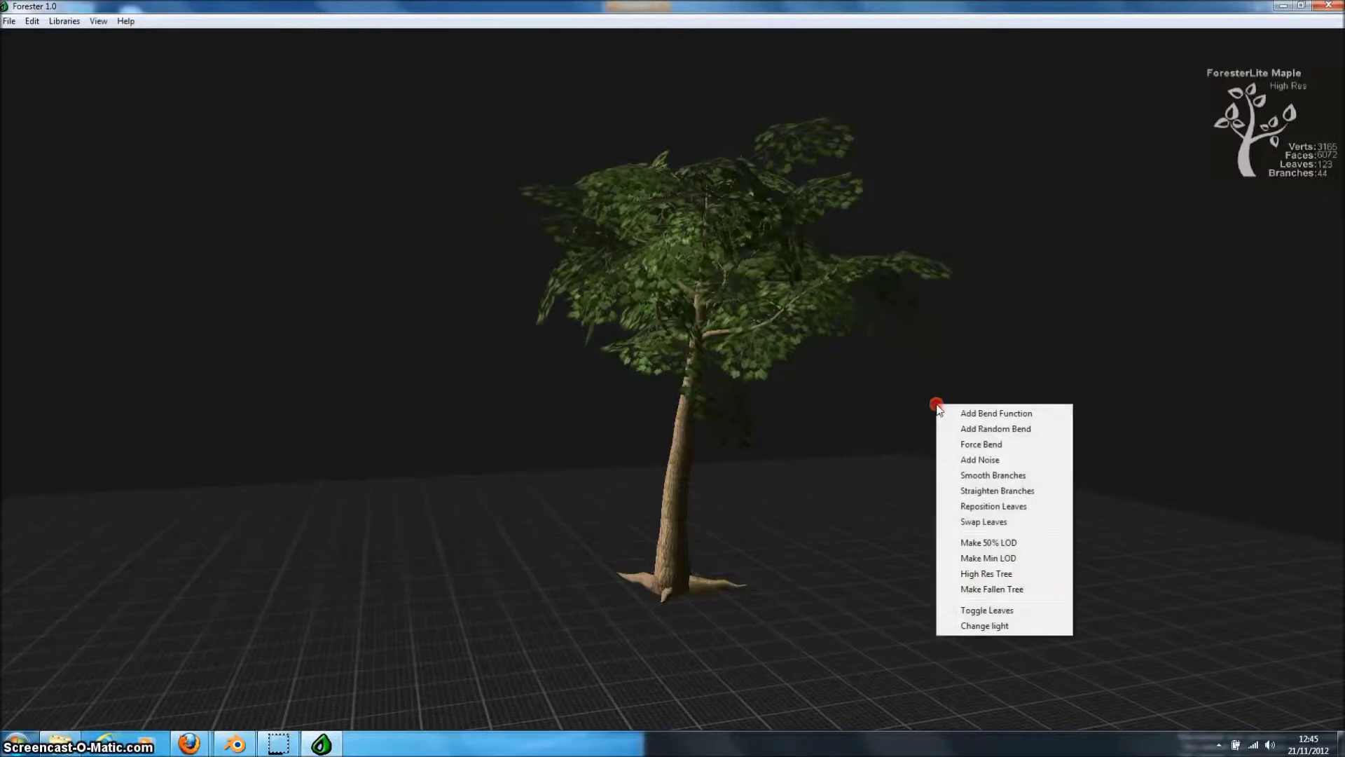
{"action": "left_click", "coordinate": [991, 507]}
{"action": "left_click", "coordinate": [685, 418]}
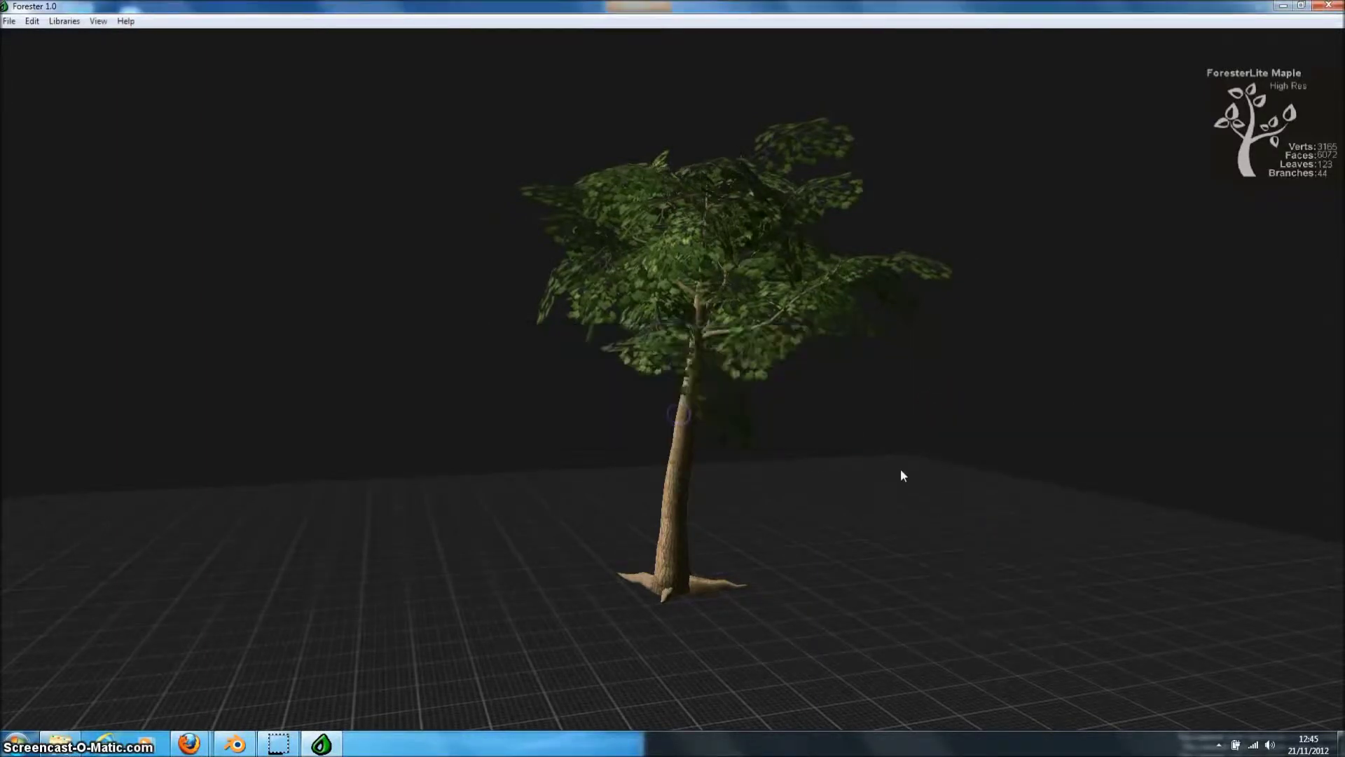
{"action": "mouse_move", "coordinate": [937, 406]}
{"action": "right_mouse_down"}
{"action": "mouse_move", "coordinate": [709, 381]}
{"action": "mouse_move", "coordinate": [674, 414]}
{"action": "mouse_move", "coordinate": [724, 442]}
{"action": "right_mouse_up"}
{"action": "left_click", "coordinate": [9, 21]}
{"action": "left_click", "coordinate": [33, 106]}
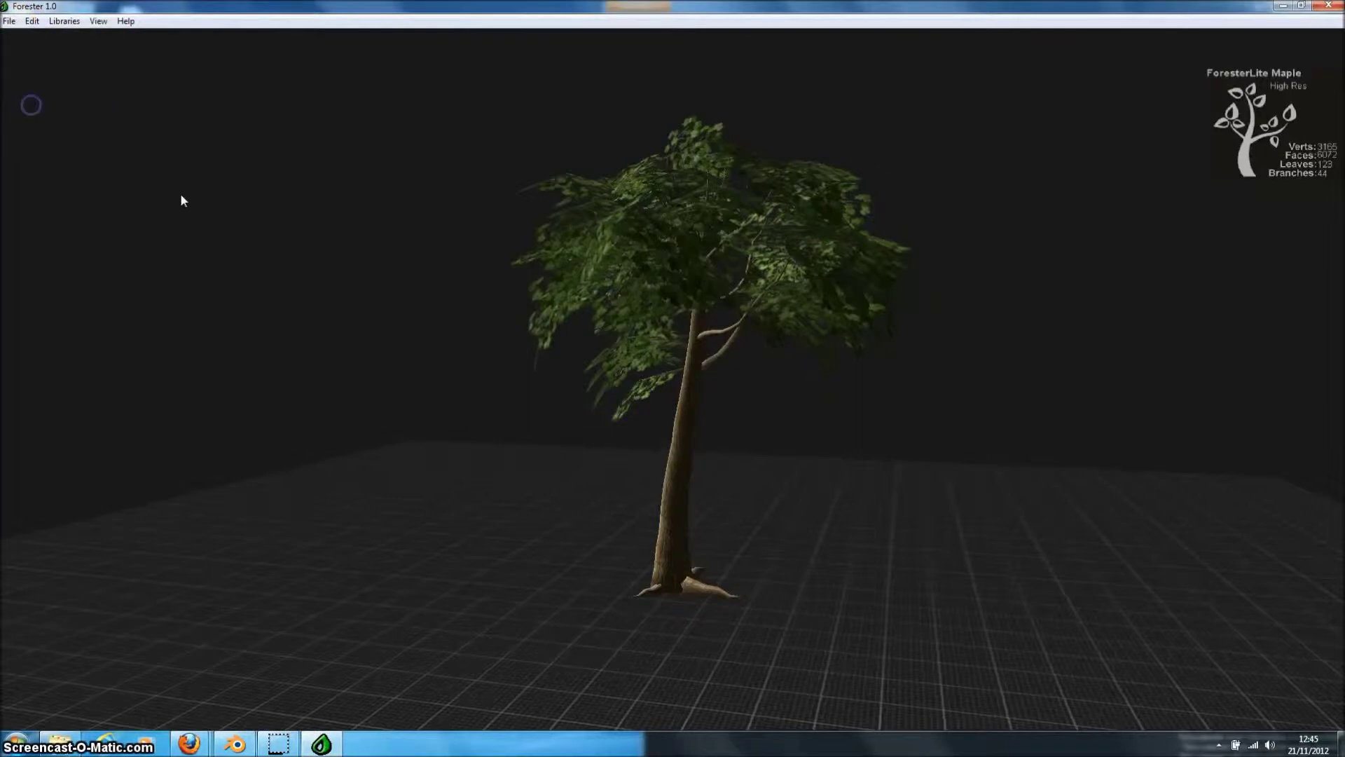
Step: Enable Export Collision Mesh and Double-sided leaf mesh in the export settings
{"action": "left_click", "coordinate": [106, 89]}
{"action": "left_click_drag", "start_coordinate": [87, 57], "coordinate": [220, 56]}
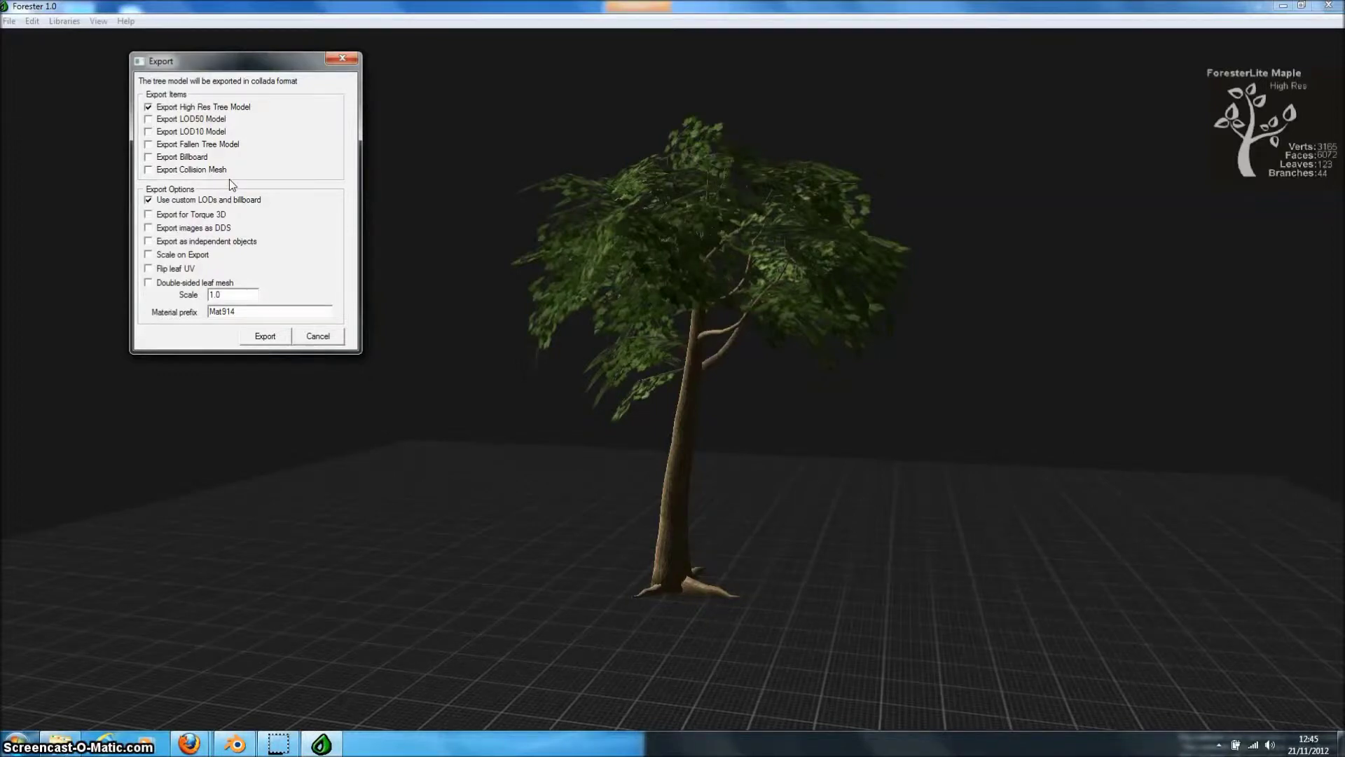
{"action": "left_click", "coordinate": [148, 170]}
{"action": "left_click", "coordinate": [149, 283]}
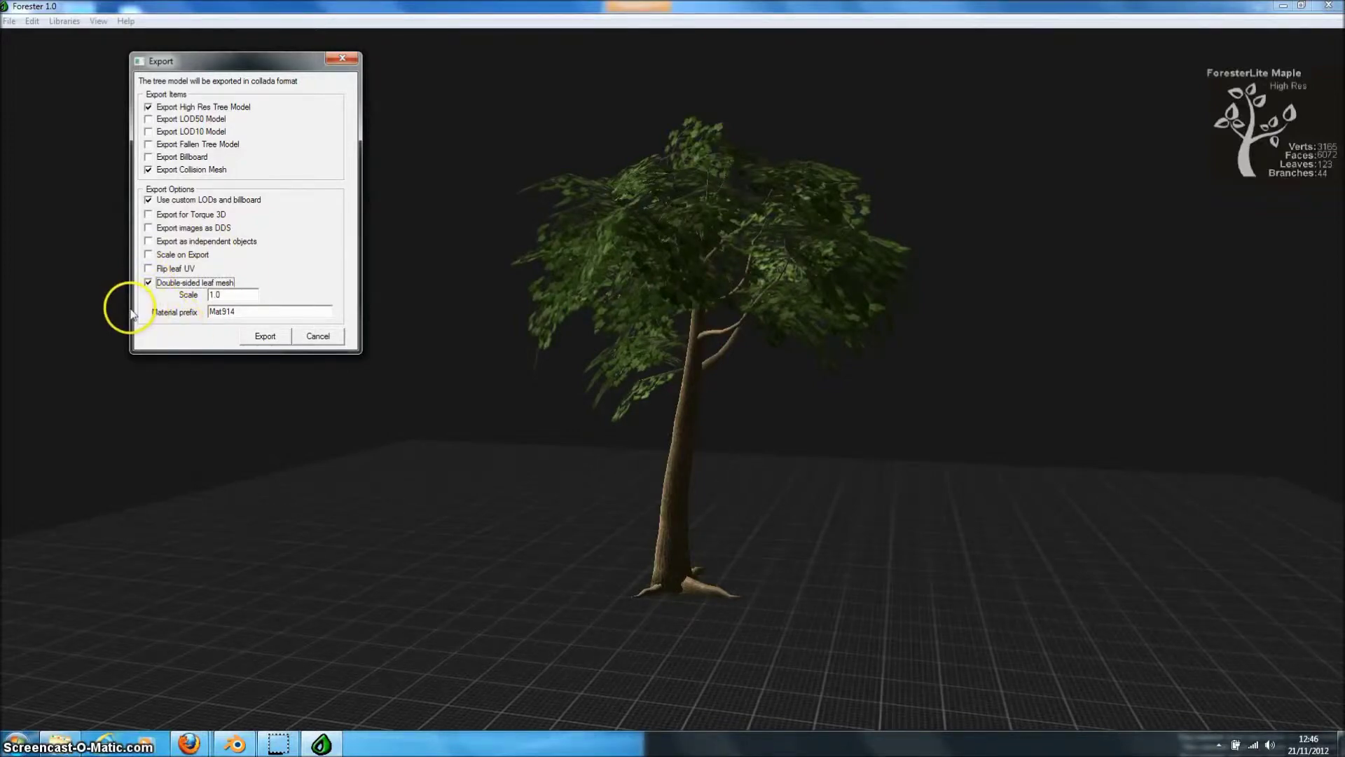
Step: Export the tree as a COLLADA file into the Exports folder and dismiss the success message
{"action": "left_click", "coordinate": [264, 337]}
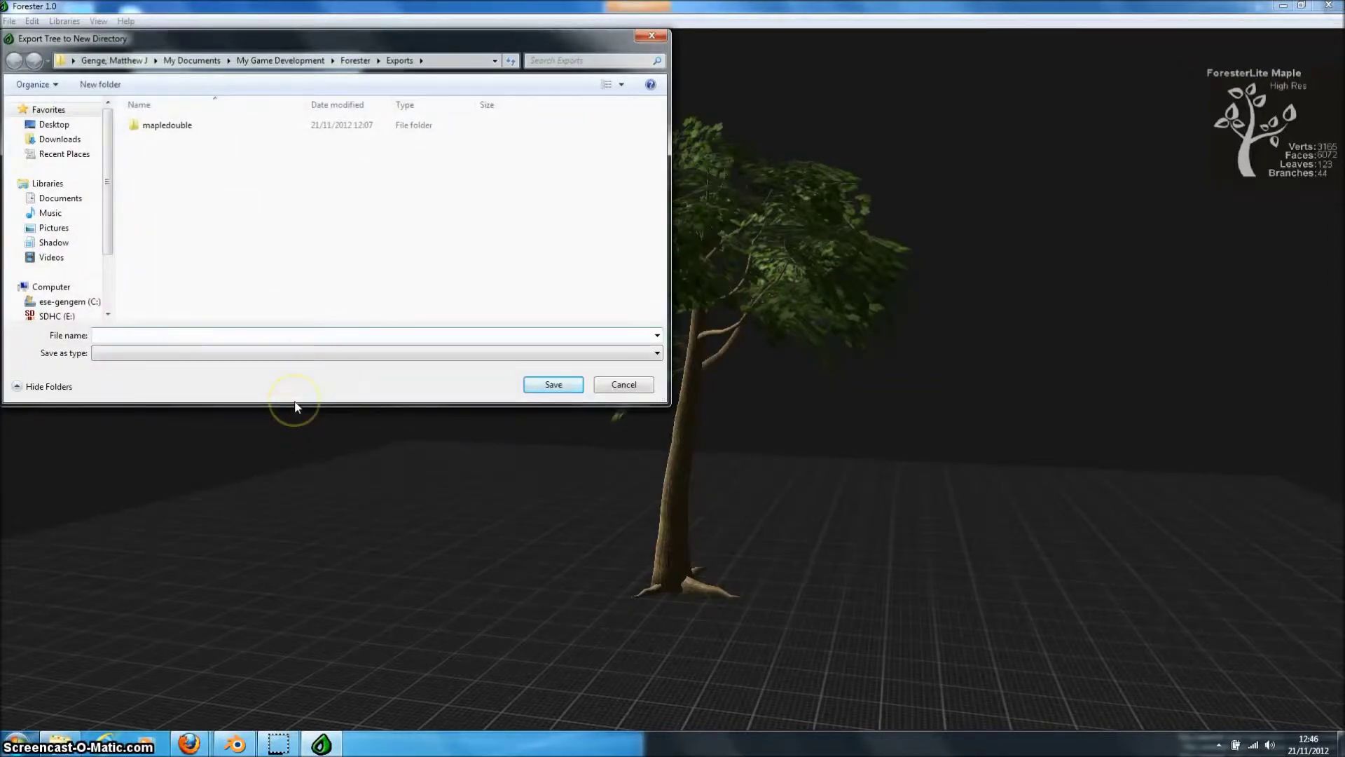
{"action": "type", "text": "maple"}
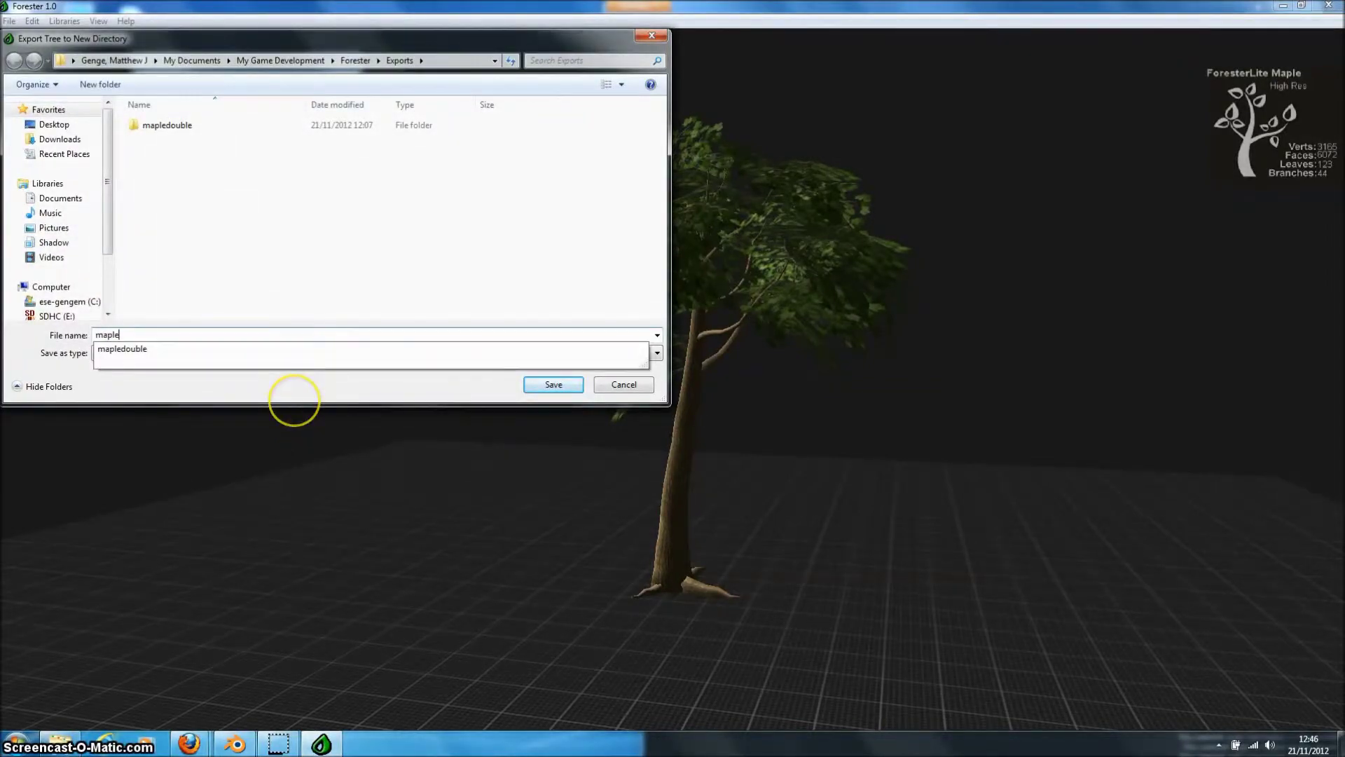
{"action": "left_click", "coordinate": [541, 384]}
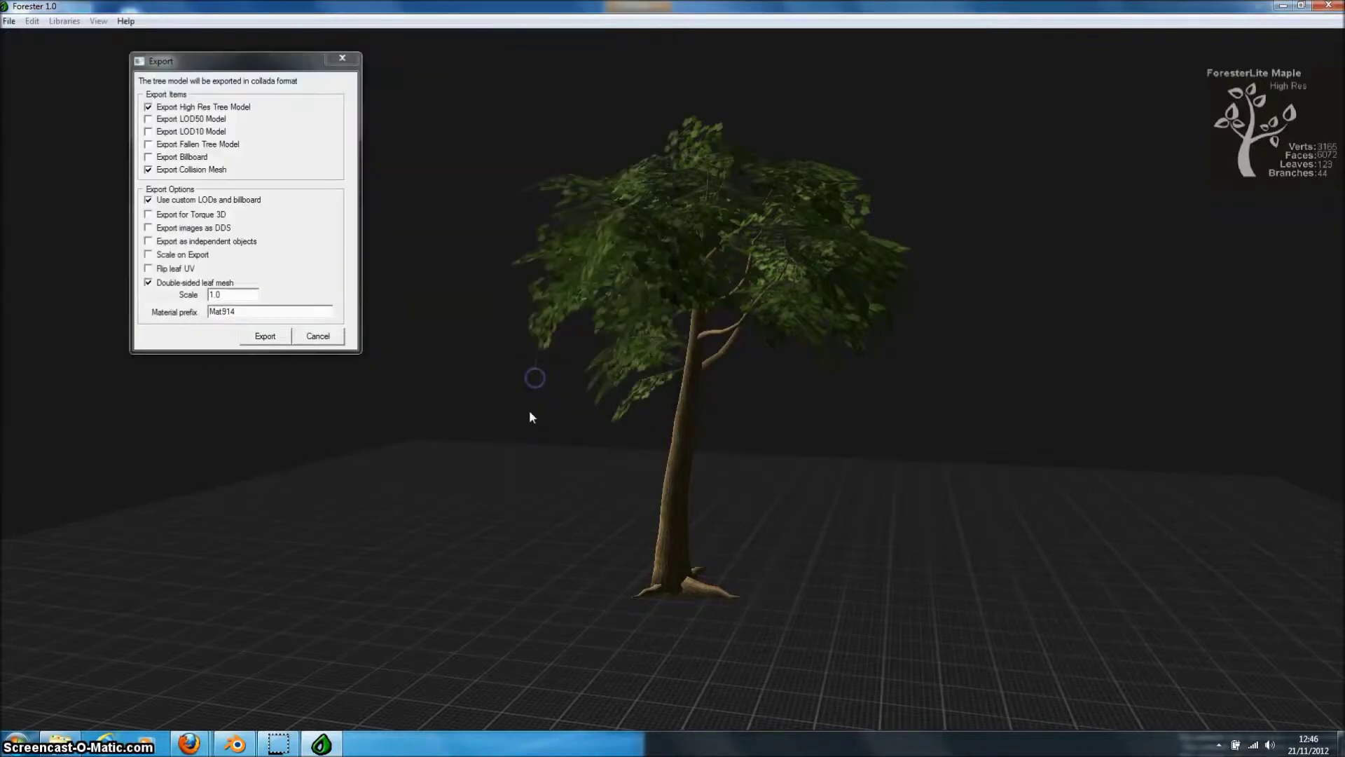
{"action": "left_click", "coordinate": [714, 410]}
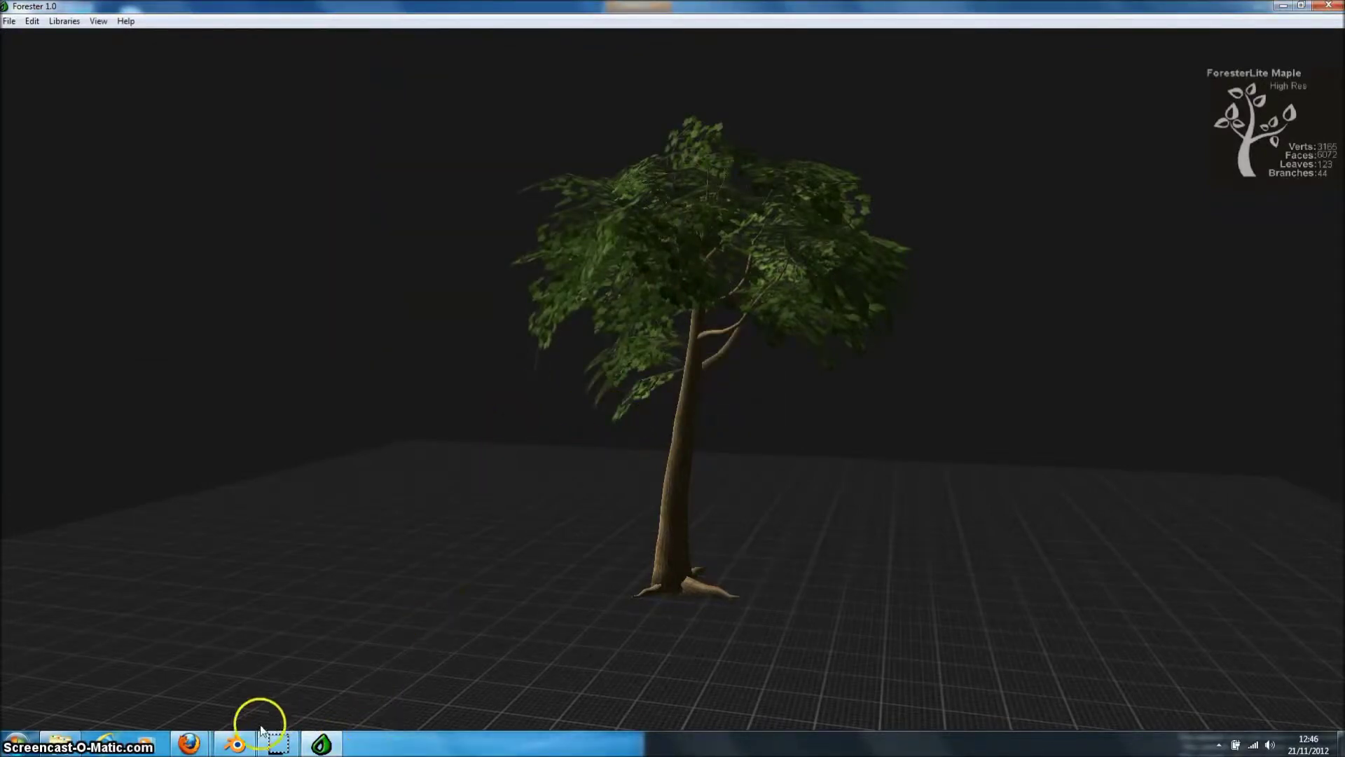
Step: In Blender, import maple.dae from the Forester bookmark's Exports/maple folder via Import COLLADA
{"action": "left_click", "coordinate": [239, 744]}
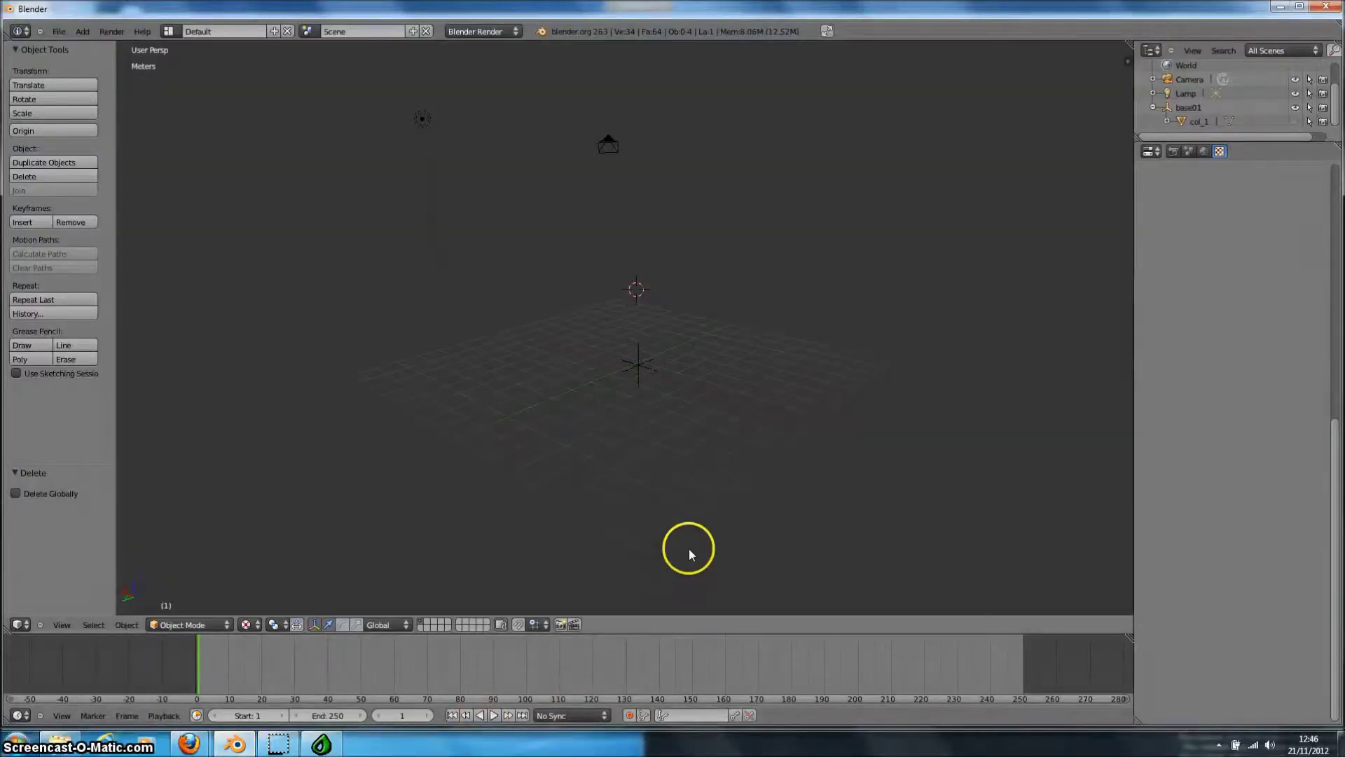
{"action": "left_click", "coordinate": [59, 32]}
{"action": "mouse_move", "coordinate": [108, 245]}
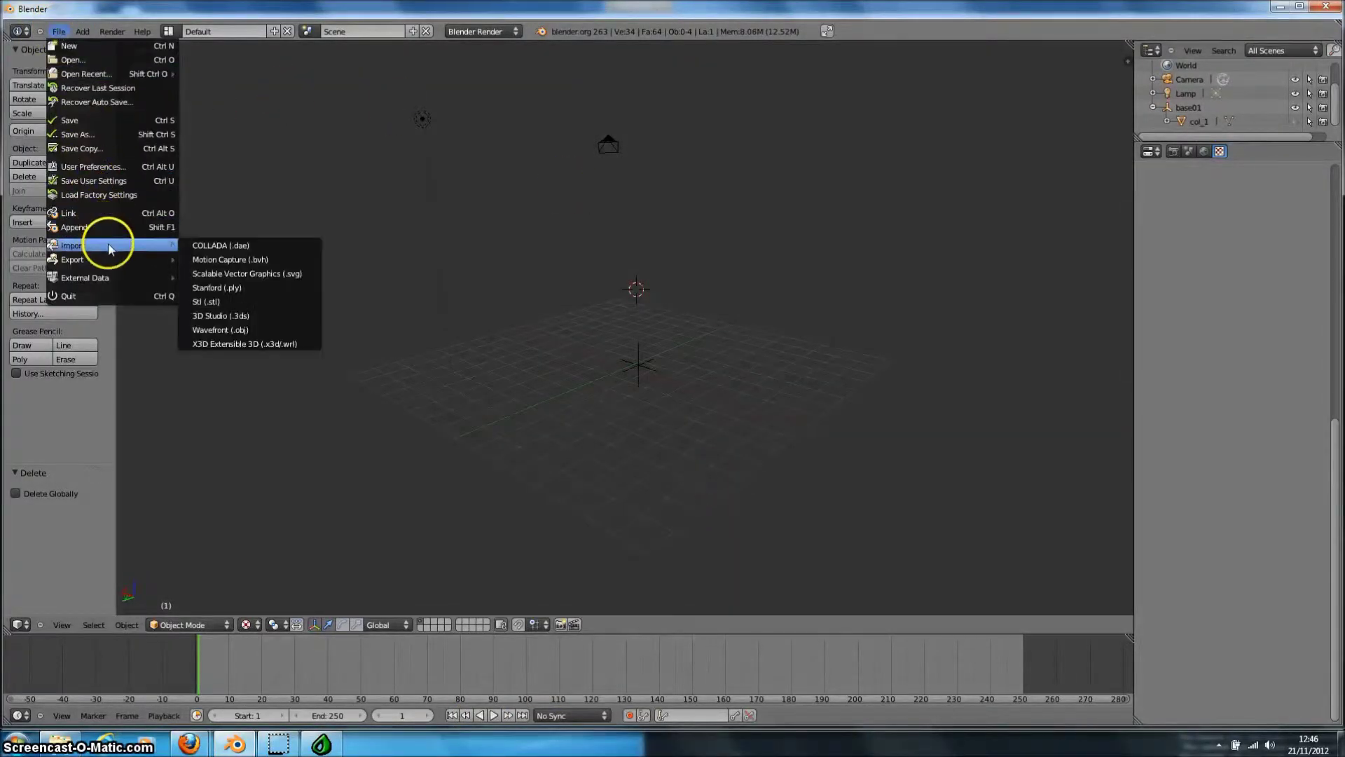
{"action": "left_click", "coordinate": [248, 245]}
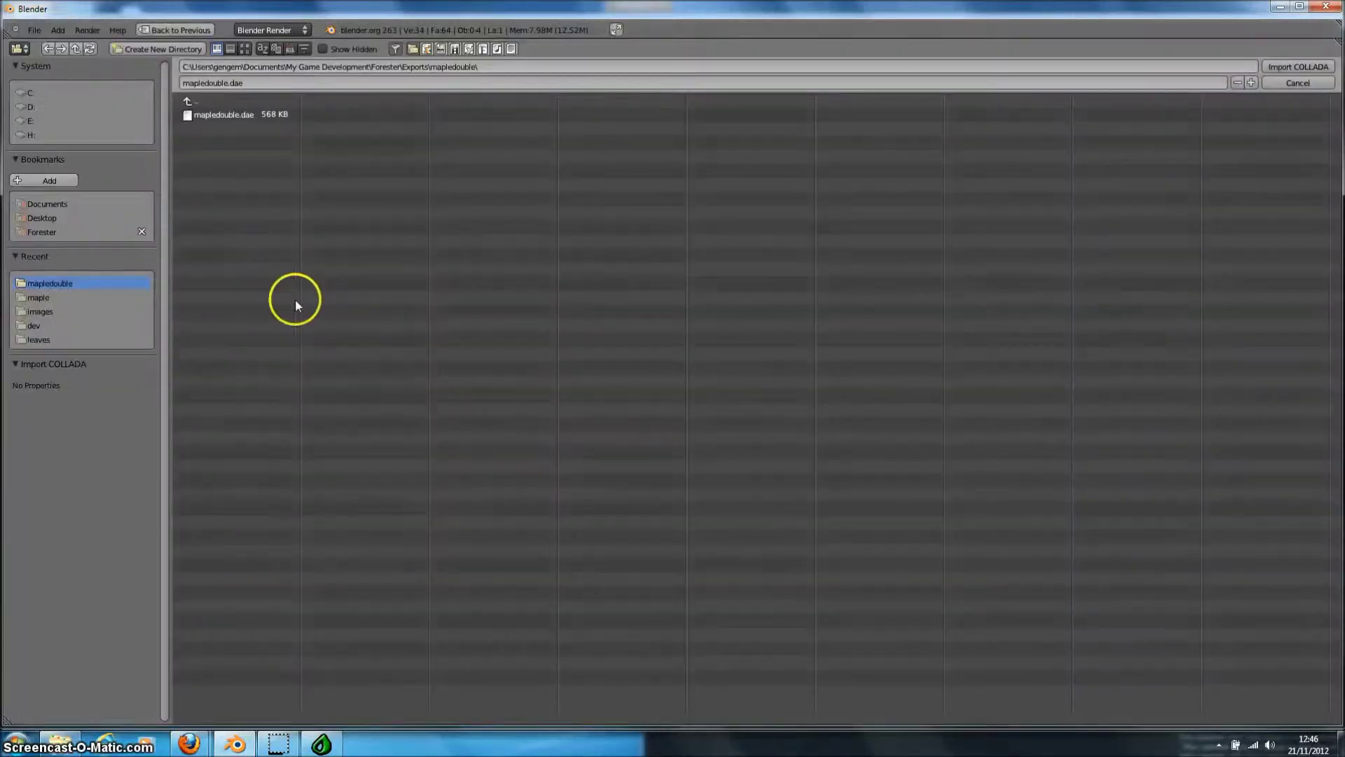
{"action": "left_click", "coordinate": [44, 231]}
{"action": "left_click", "coordinate": [206, 172]}
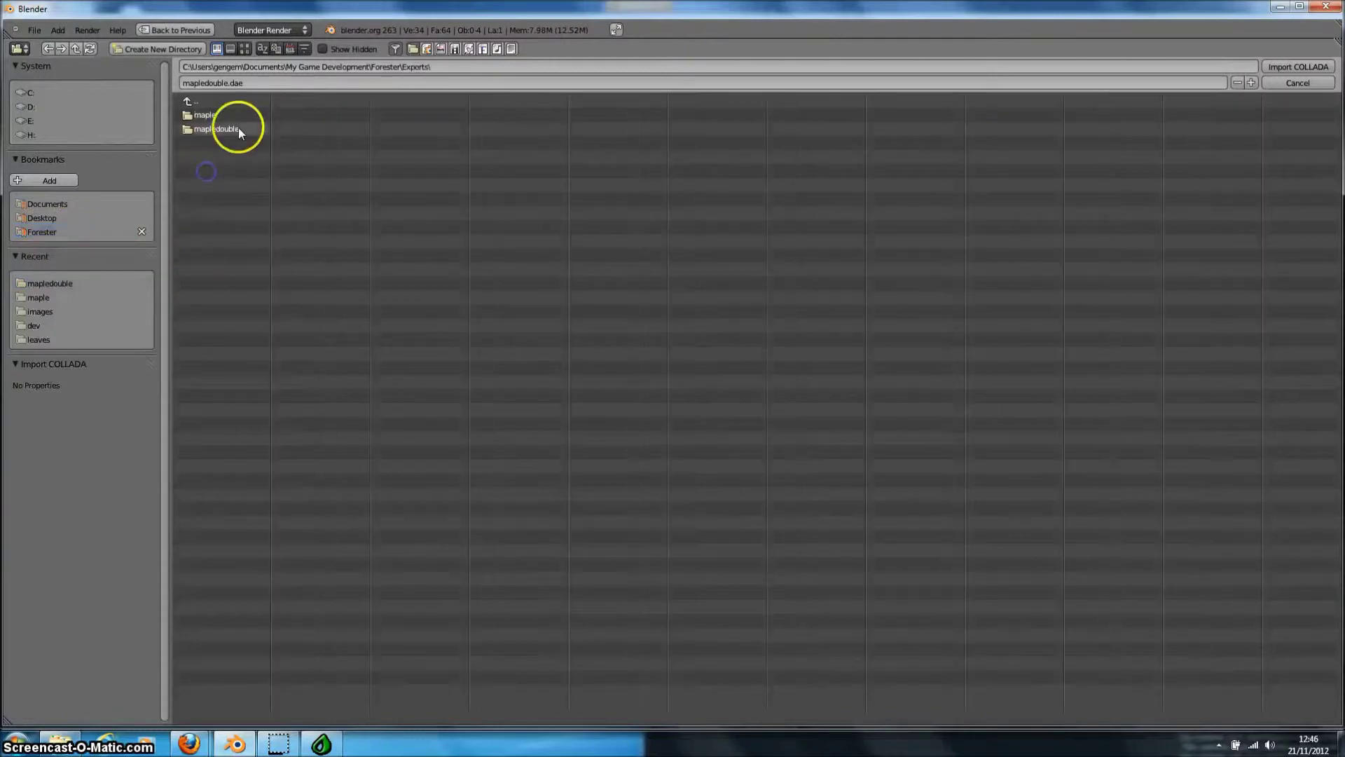
{"action": "left_click", "coordinate": [205, 115]}
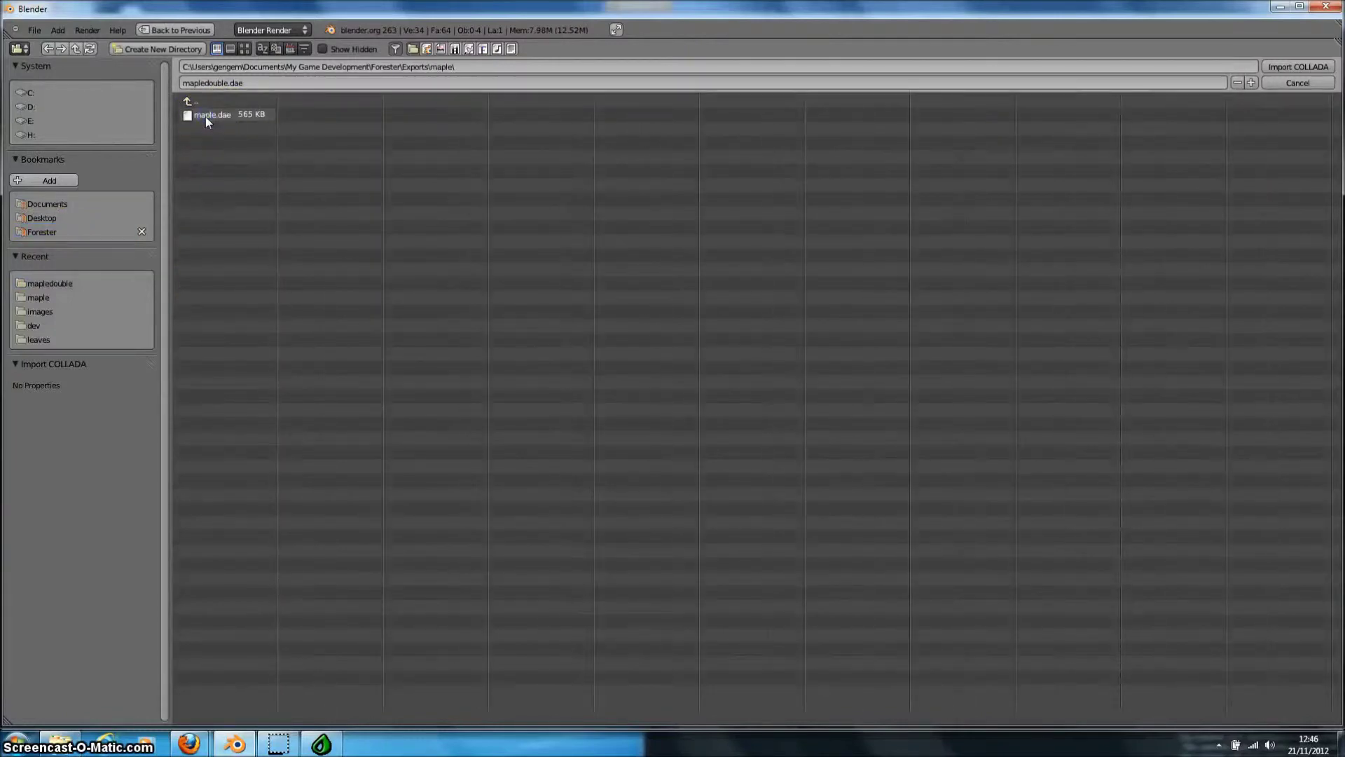
{"action": "left_click", "coordinate": [207, 119]}
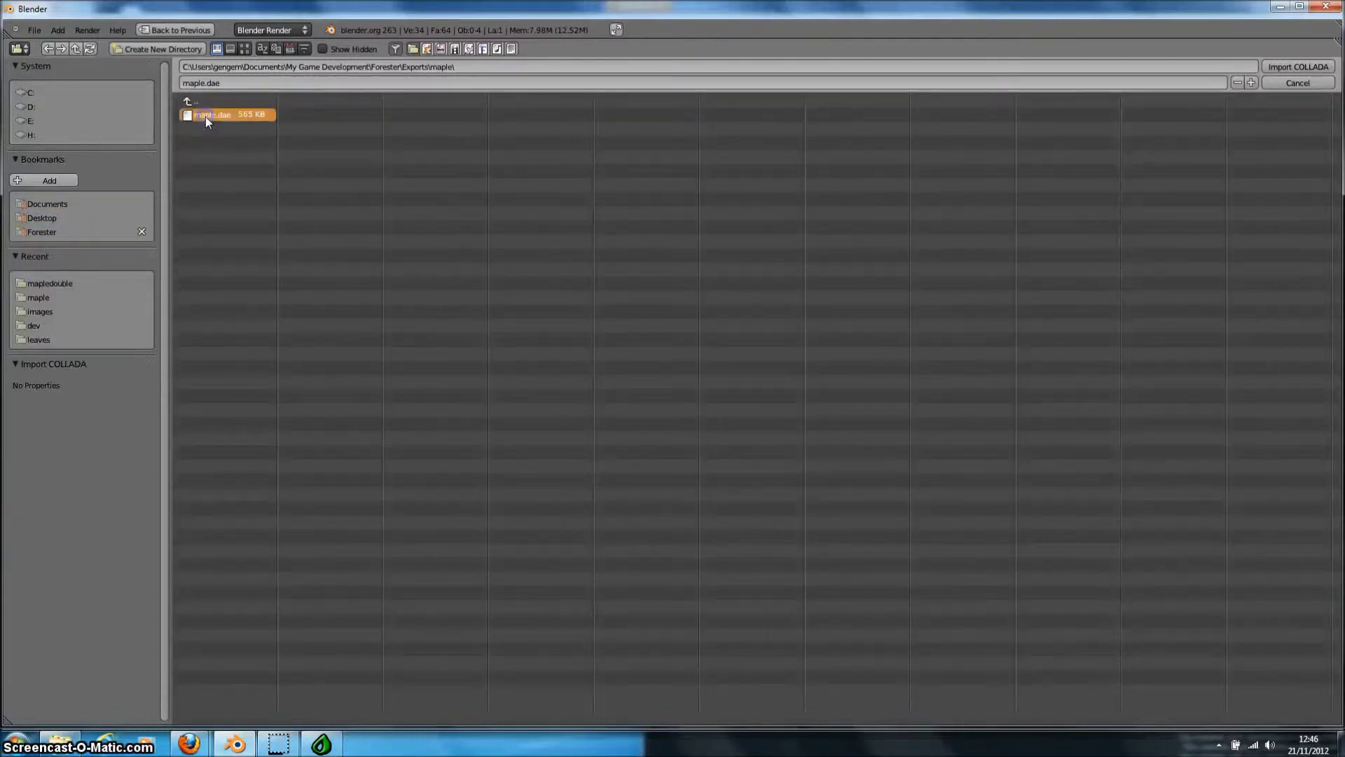
{"action": "left_click", "coordinate": [1296, 67]}
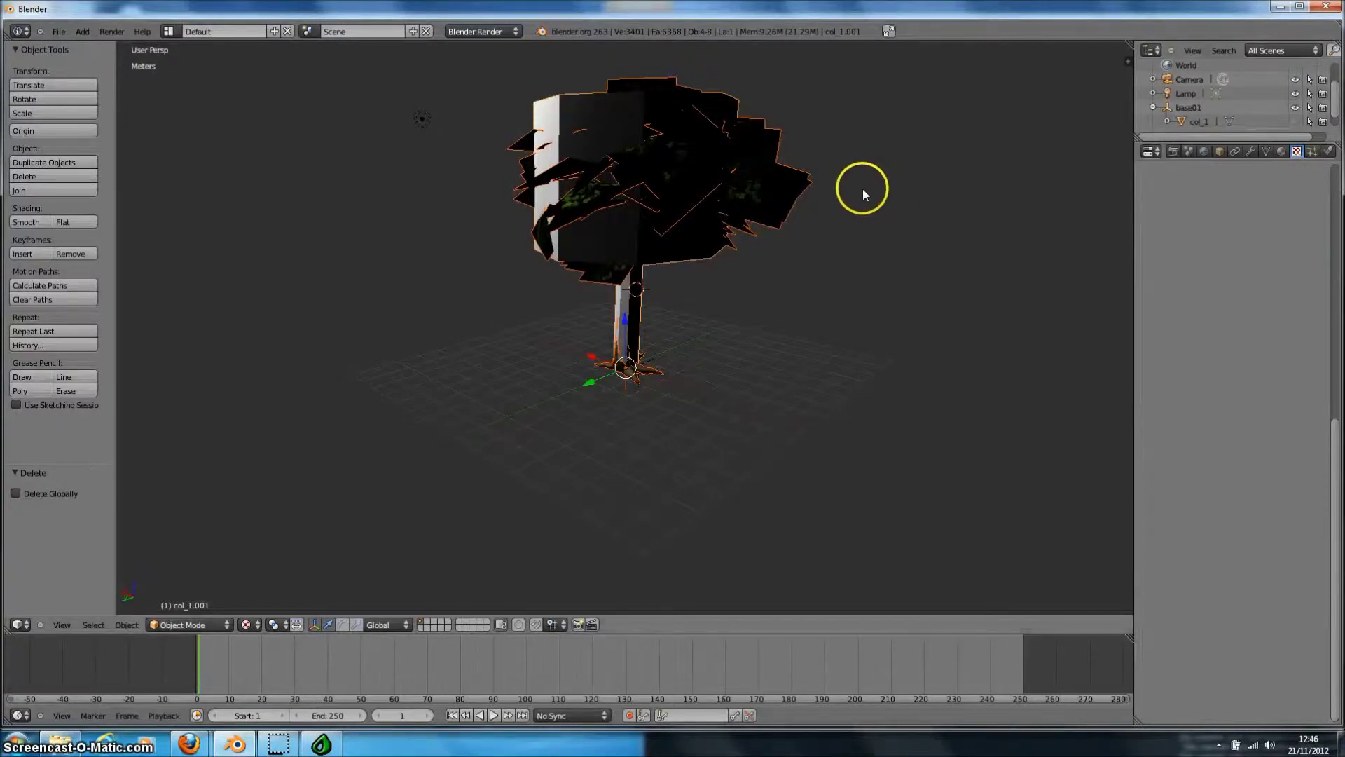
Step: Expand base01.001 in the Outliner and hide the col_1.001 box mesh
{"action": "mouse_move", "coordinate": [863, 188]}
{"action": "middle_mouse_down"}
{"action": "mouse_move", "coordinate": [889, 153]}
{"action": "mouse_move", "coordinate": [812, 183]}
{"action": "mouse_move", "coordinate": [780, 221]}
{"action": "mouse_move", "coordinate": [700, 210]}
{"action": "mouse_move", "coordinate": [718, 188]}
{"action": "mouse_move", "coordinate": [904, 190]}
{"action": "middle_mouse_up"}
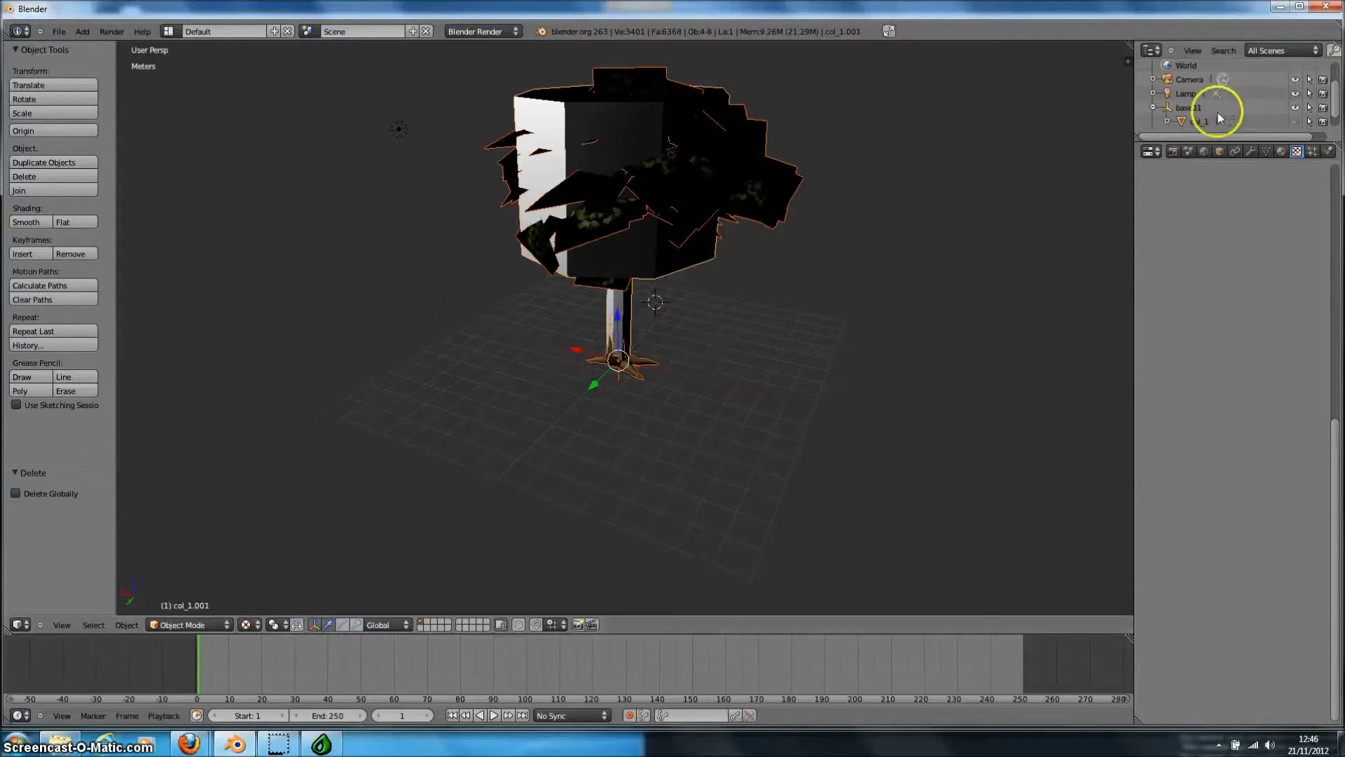
{"action": "left_click", "coordinate": [1153, 108]}
{"action": "left_click", "coordinate": [1154, 107]}
{"action": "scroll", "coordinate": [1259, 112], "scroll_direction": "down", "scroll_amount": 2}
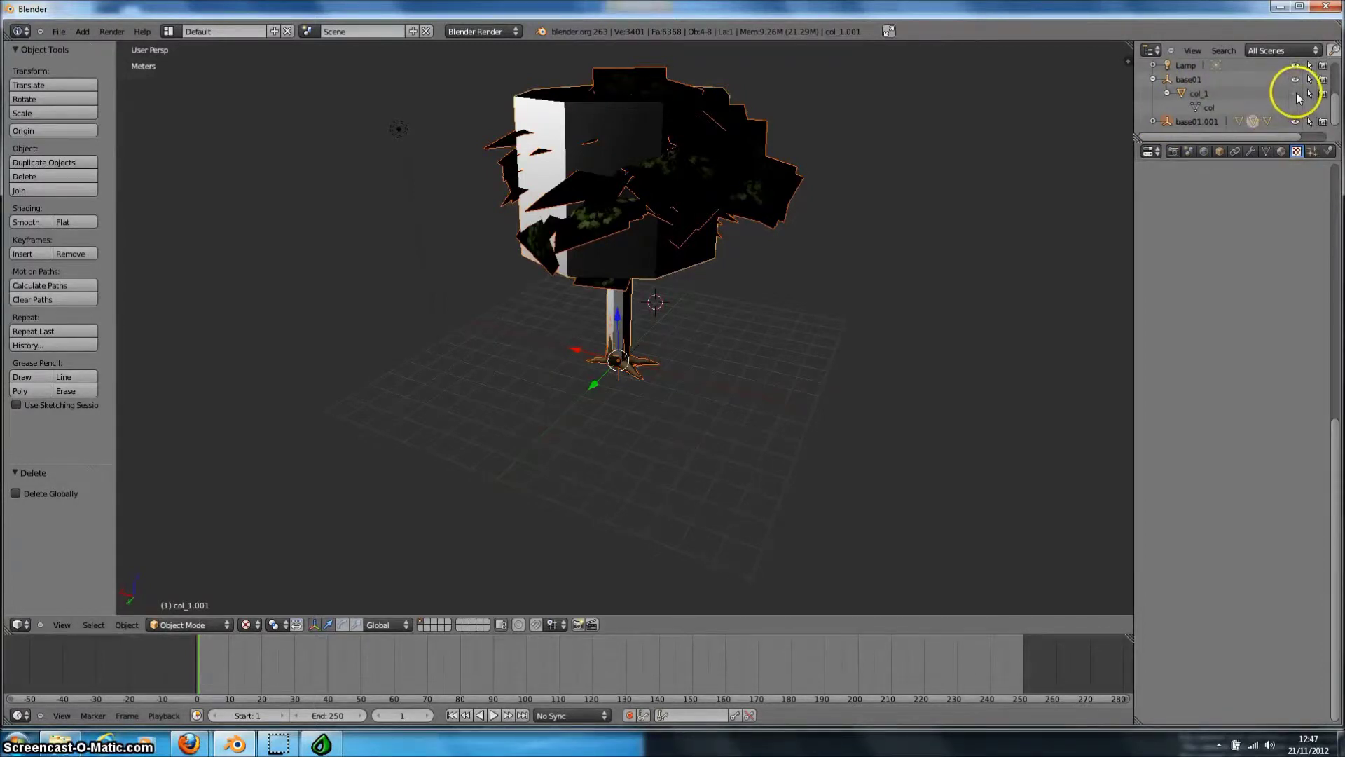
{"action": "left_click", "coordinate": [1167, 93]}
{"action": "left_click", "coordinate": [1153, 121]}
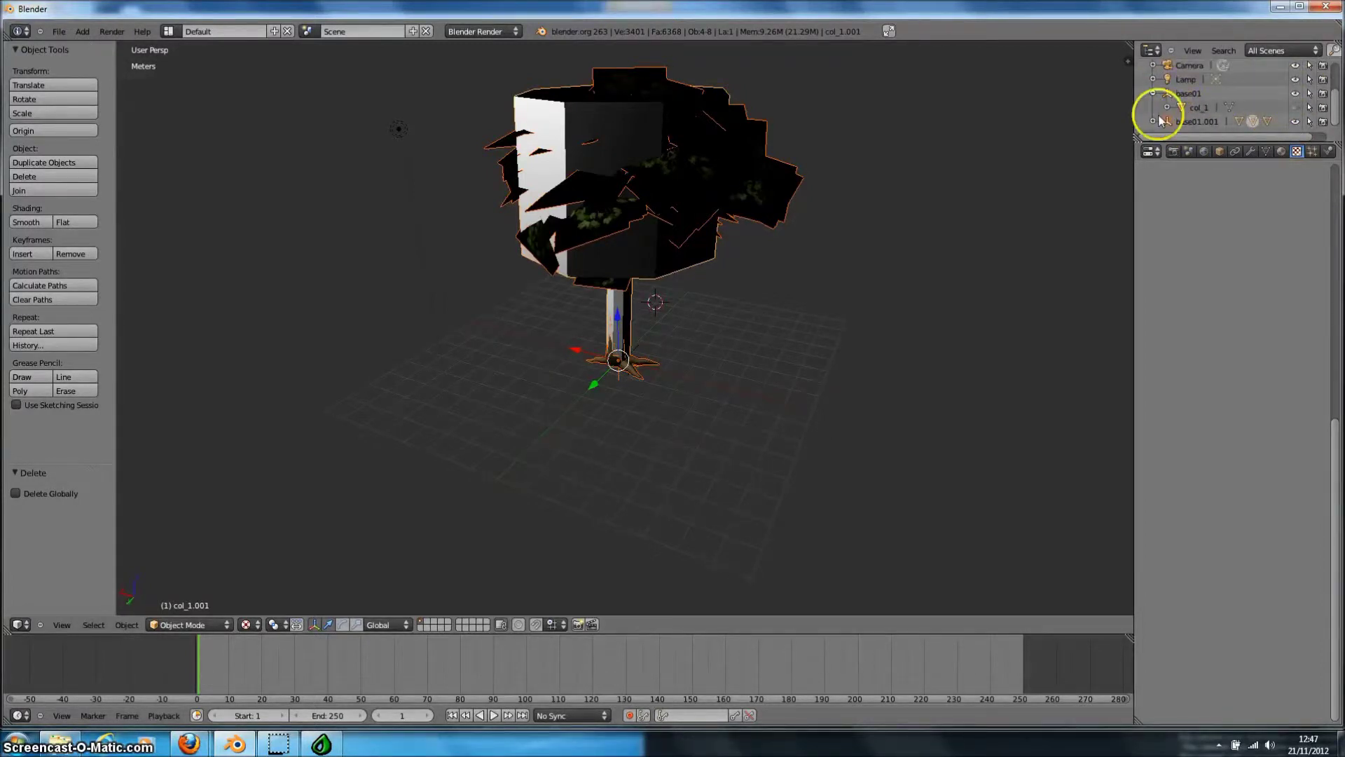
{"action": "left_click", "coordinate": [1298, 109]}
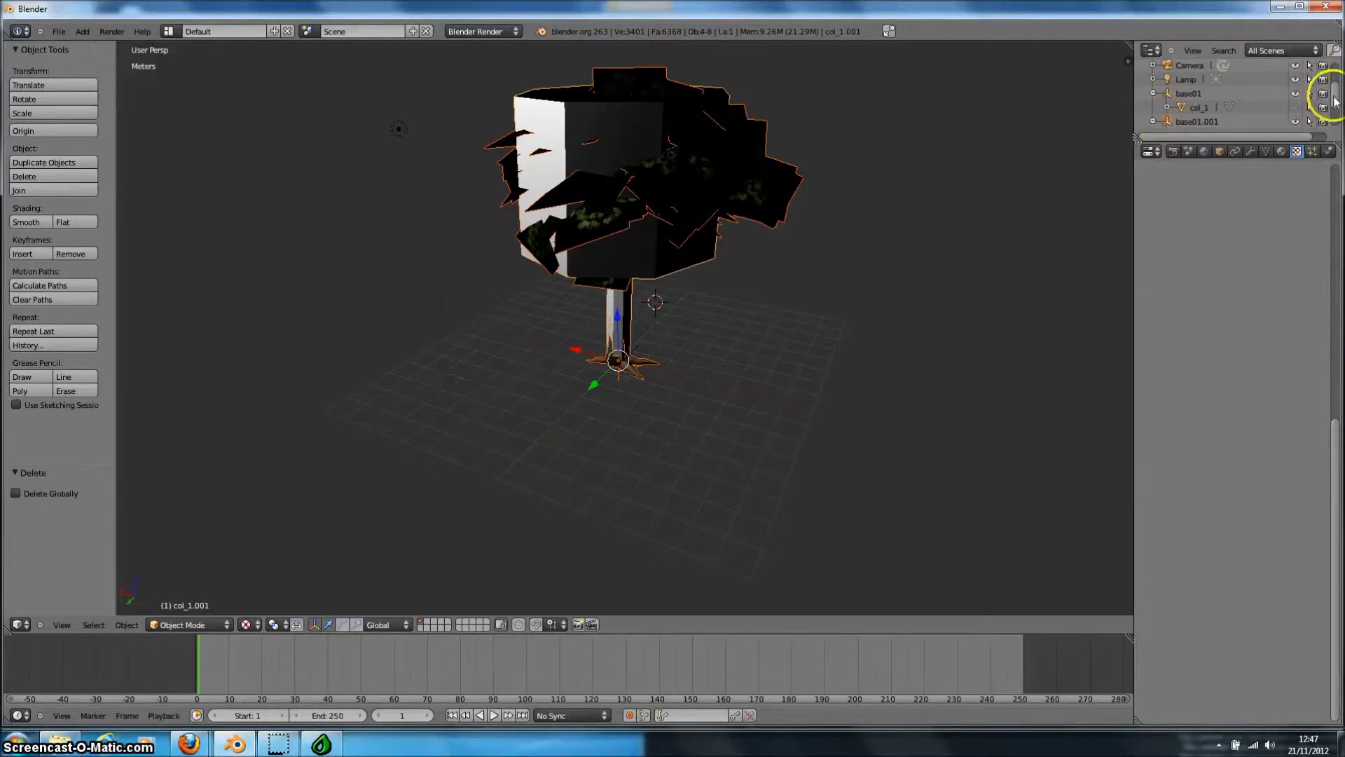
{"action": "scroll", "coordinate": [1279, 112], "scroll_direction": "down", "scroll_amount": 3}
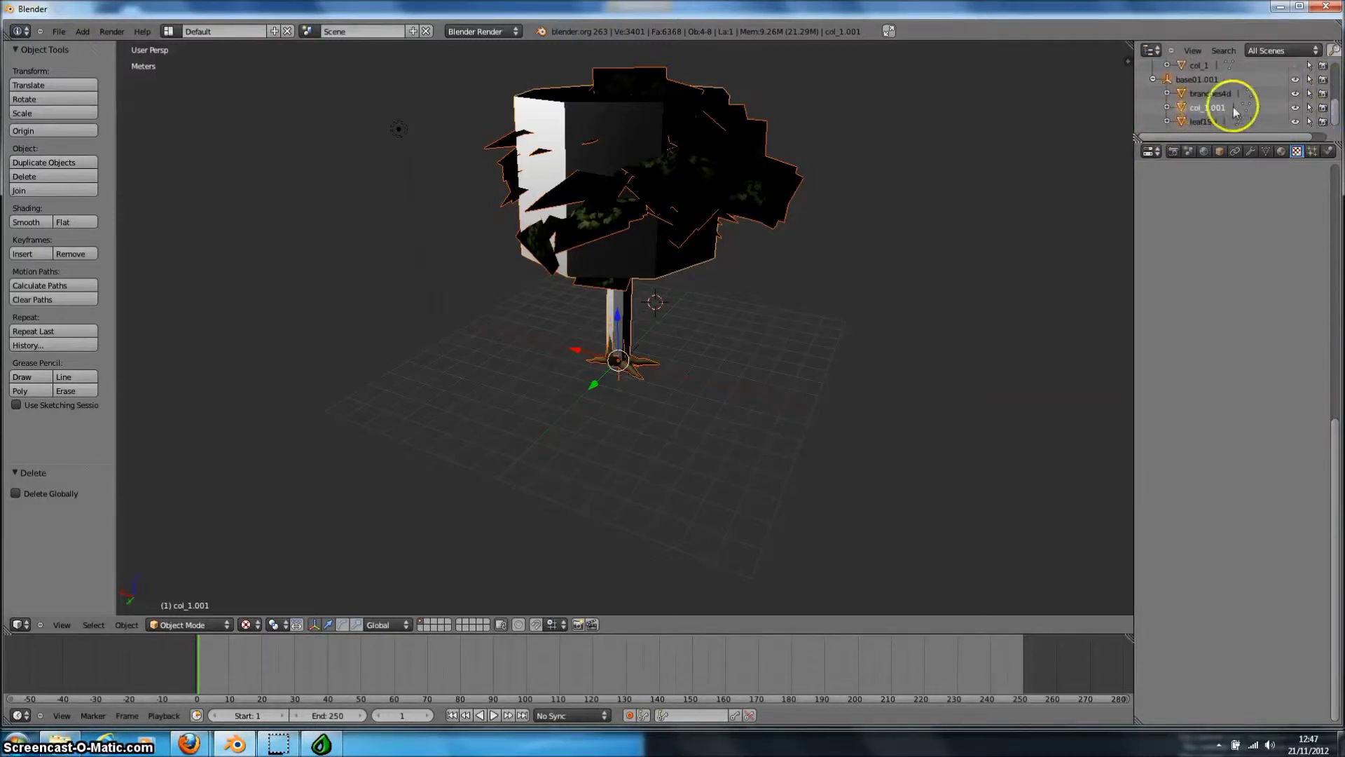
{"action": "left_click", "coordinate": [1296, 107]}
Step: Orbit to check the tree without the box, then hide the leaf19d leaf mesh
{"action": "right_click", "coordinate": [760, 174]}
{"action": "middle_click_drag", "start_coordinate": [760, 176], "coordinate": [895, 187]}
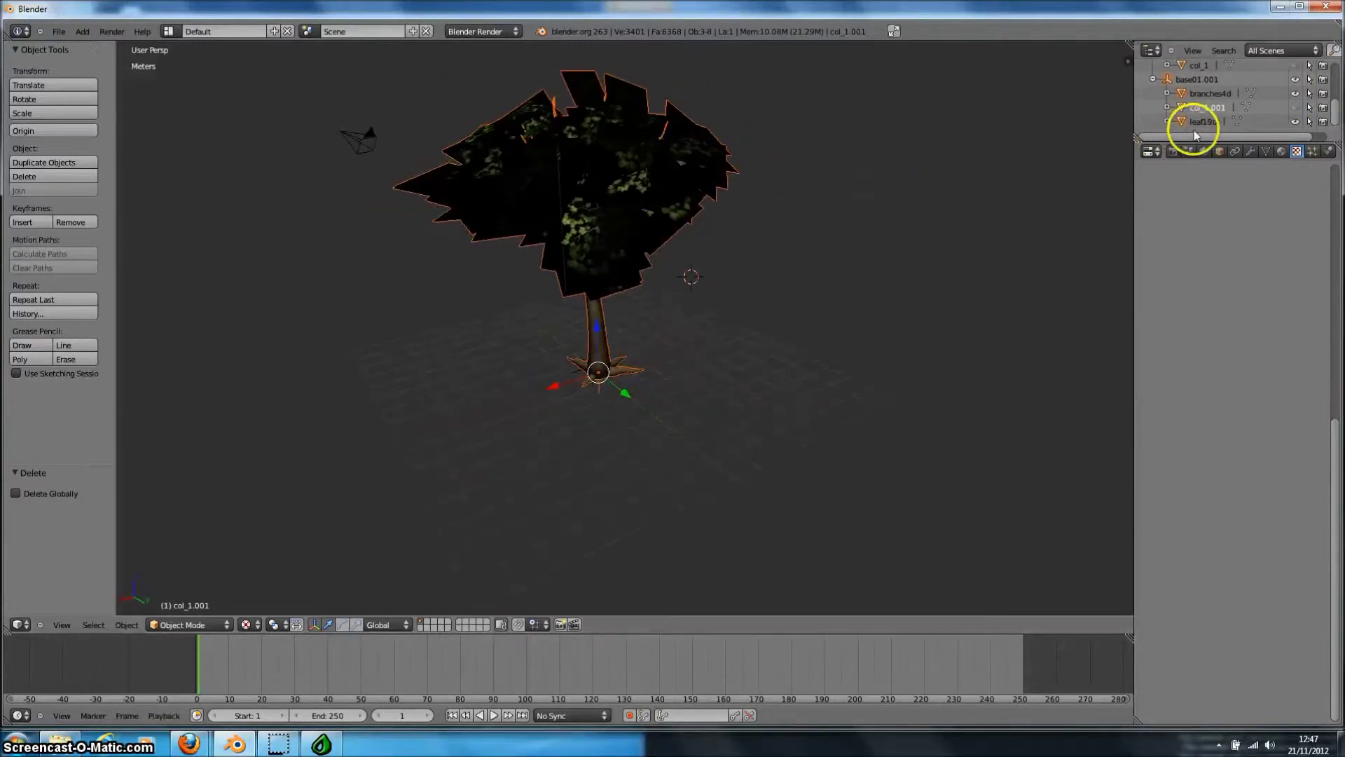
{"action": "left_click", "coordinate": [1296, 121]}
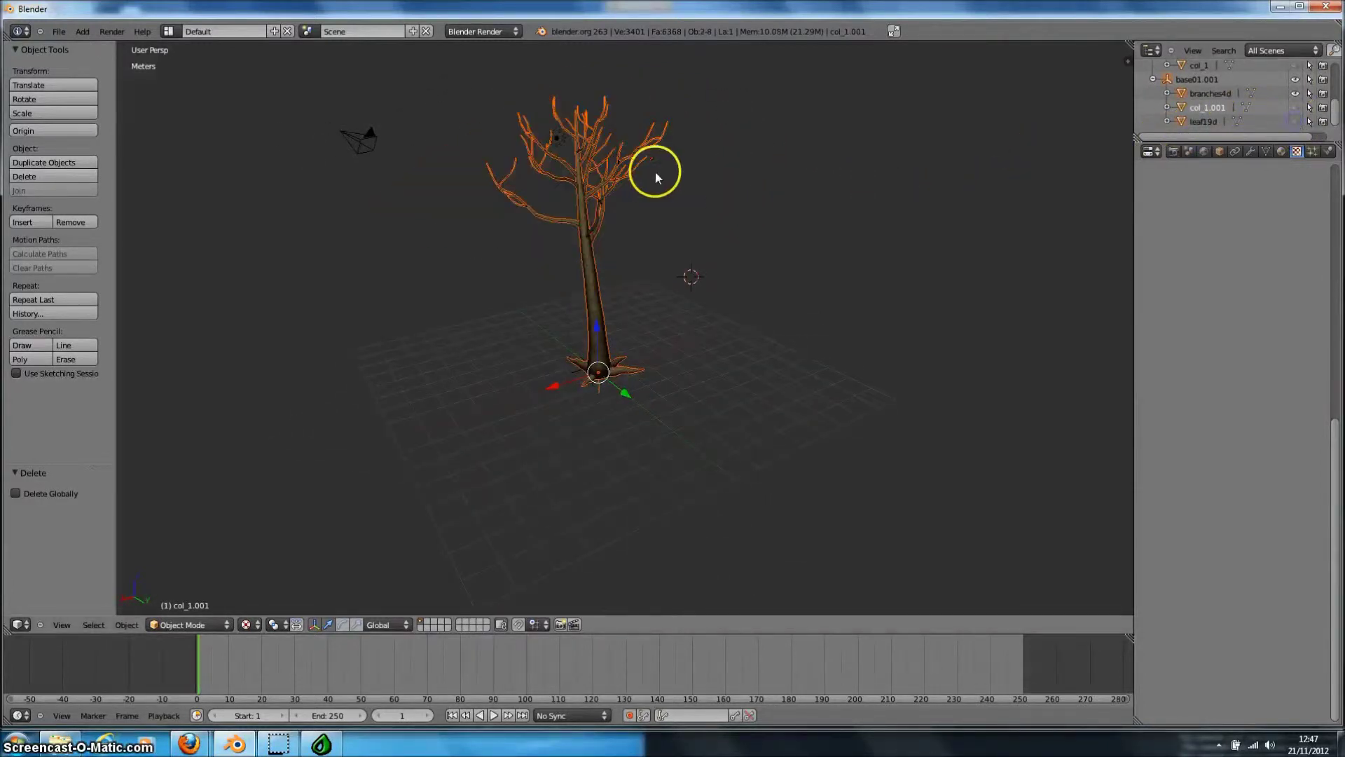
Step: Zoom in on the bare trunk's bark, pull back out, then make leaf19d visible again
{"action": "middle_click_drag", "start_coordinate": [654, 171], "coordinate": [817, 326]}
{"action": "scroll", "coordinate": [704, 161], "scroll_direction": "up", "scroll_amount": 4}
{"action": "scroll", "coordinate": [771, 290], "scroll_direction": "up", "scroll_amount": 7}
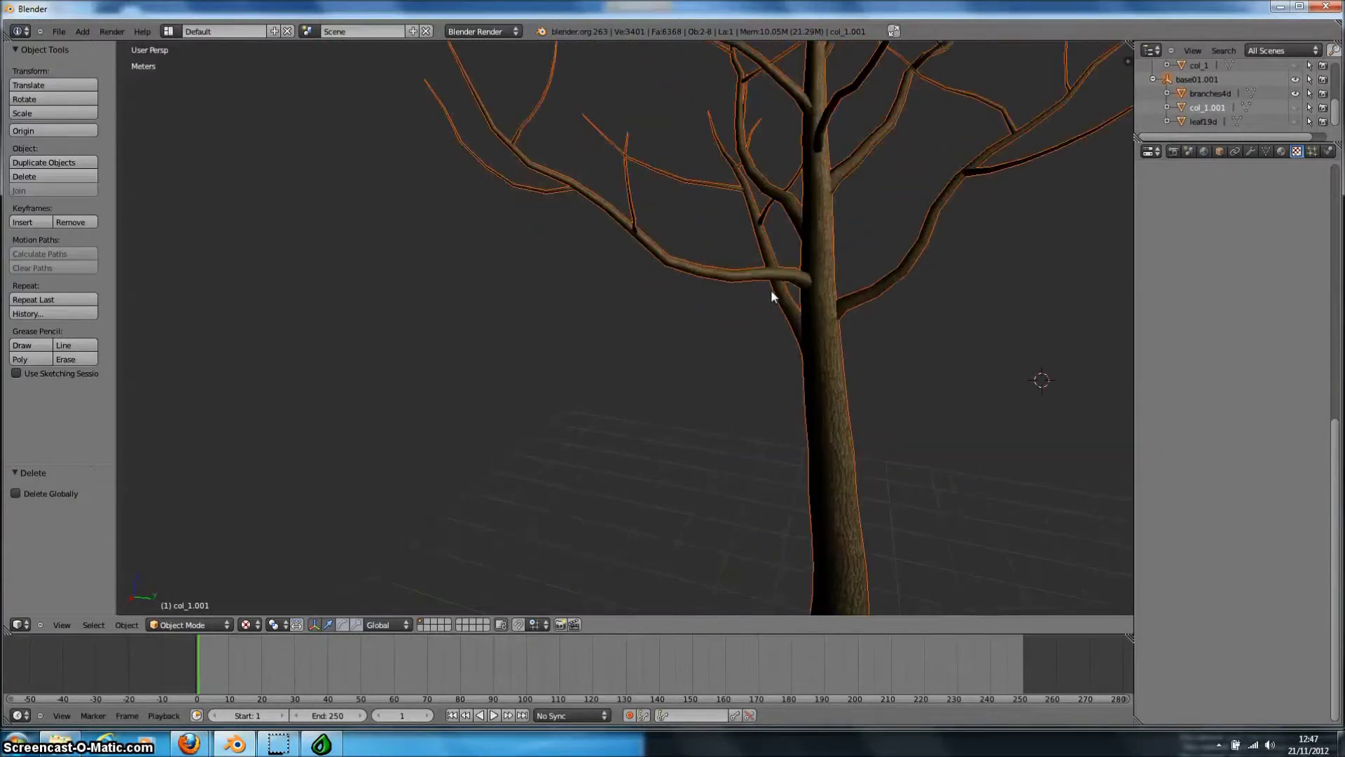
{"action": "middle_click_drag", "start_coordinate": [920, 312], "coordinate": [842, 304]}
{"action": "scroll", "coordinate": [843, 304], "scroll_direction": "down", "scroll_amount": 10}
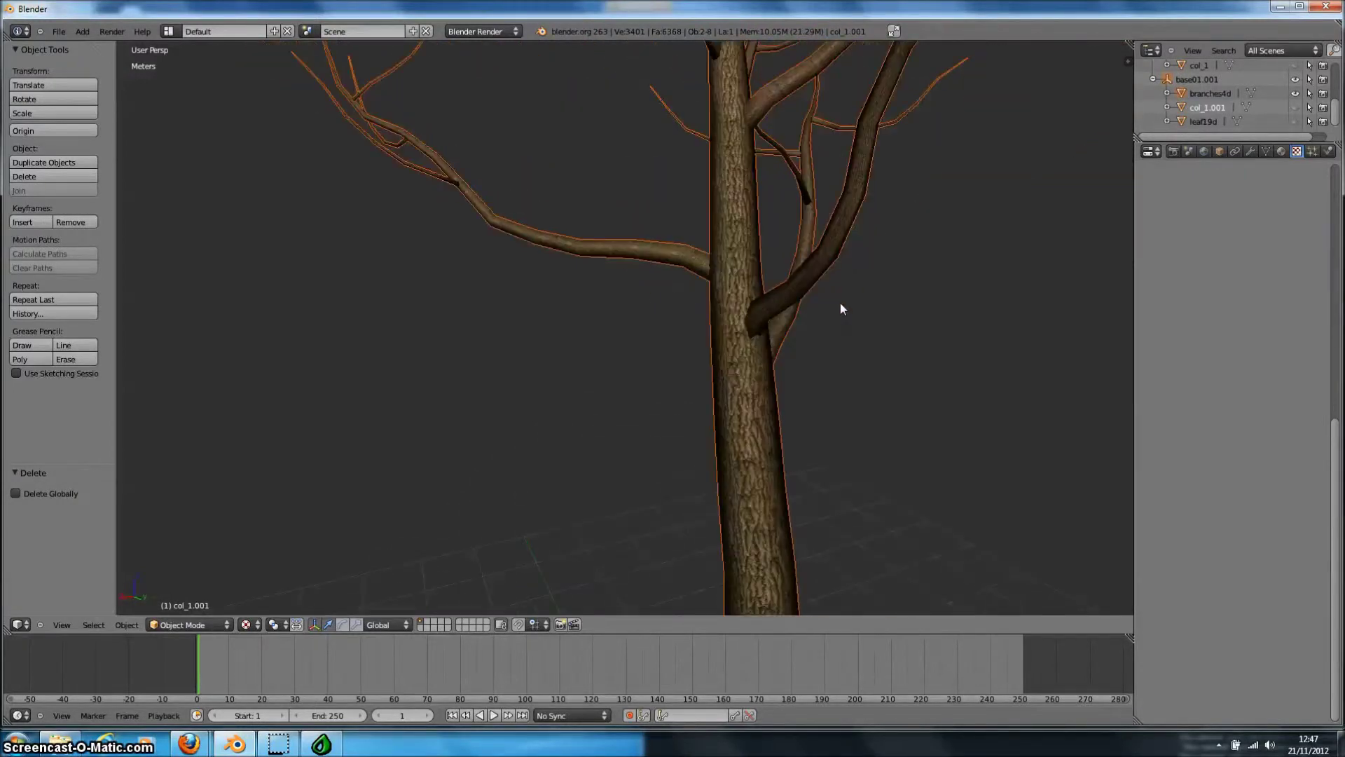
{"action": "scroll", "coordinate": [817, 298], "scroll_direction": "down", "scroll_amount": 3}
{"action": "middle_click_drag", "start_coordinate": [805, 292], "coordinate": [757, 299]}
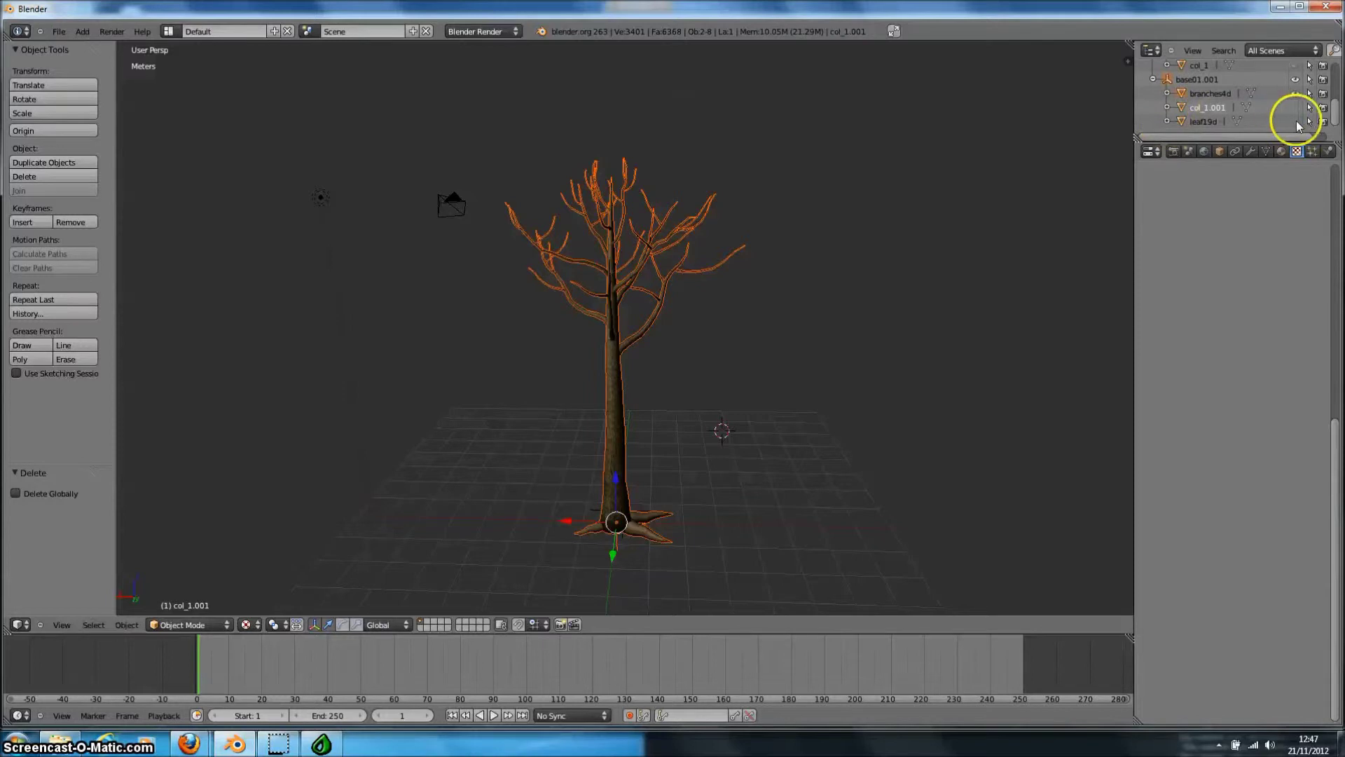
{"action": "left_click", "coordinate": [1295, 121]}
Step: Orbit and zoom in to inspect the maple's restored leaf canopy
{"action": "middle_click_drag", "start_coordinate": [793, 219], "coordinate": [894, 195]}
{"action": "scroll", "coordinate": [883, 193], "scroll_direction": "up", "scroll_amount": 4}
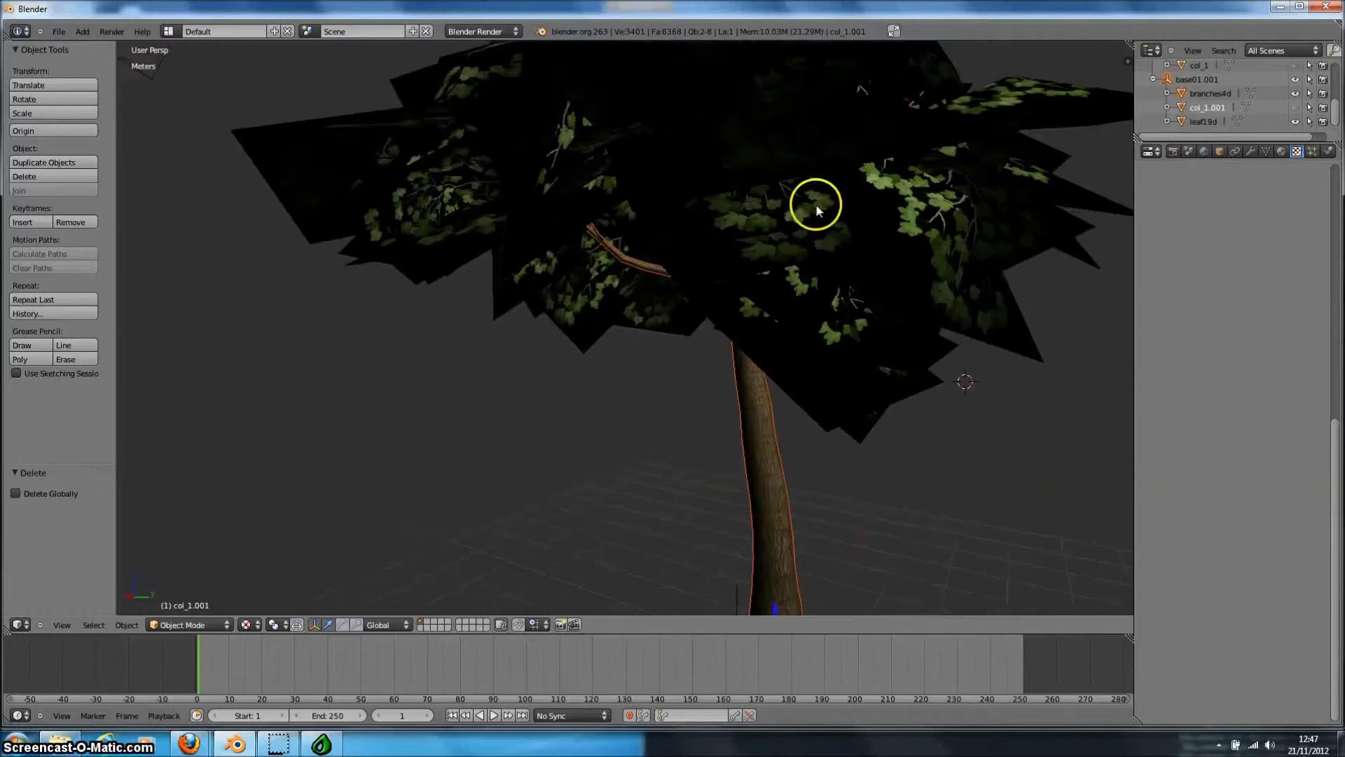
{"action": "middle_click_drag", "start_coordinate": [809, 217], "coordinate": [689, 214]}
{"action": "scroll", "coordinate": [793, 230], "scroll_direction": "down", "scroll_amount": 3}
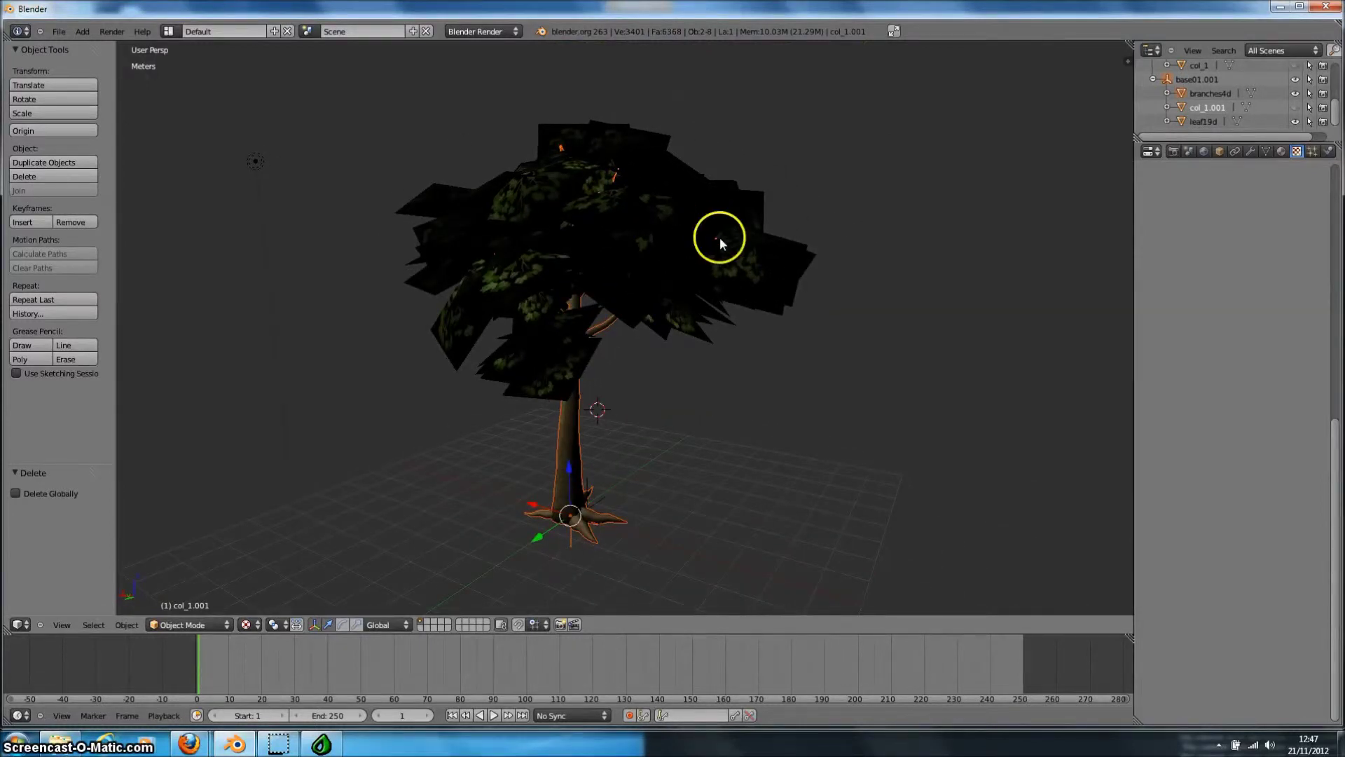
Step: Select all the tree's objects with A and open the File > Export format list
{"action": "key", "text": "a"}
{"action": "key", "text": "a"}
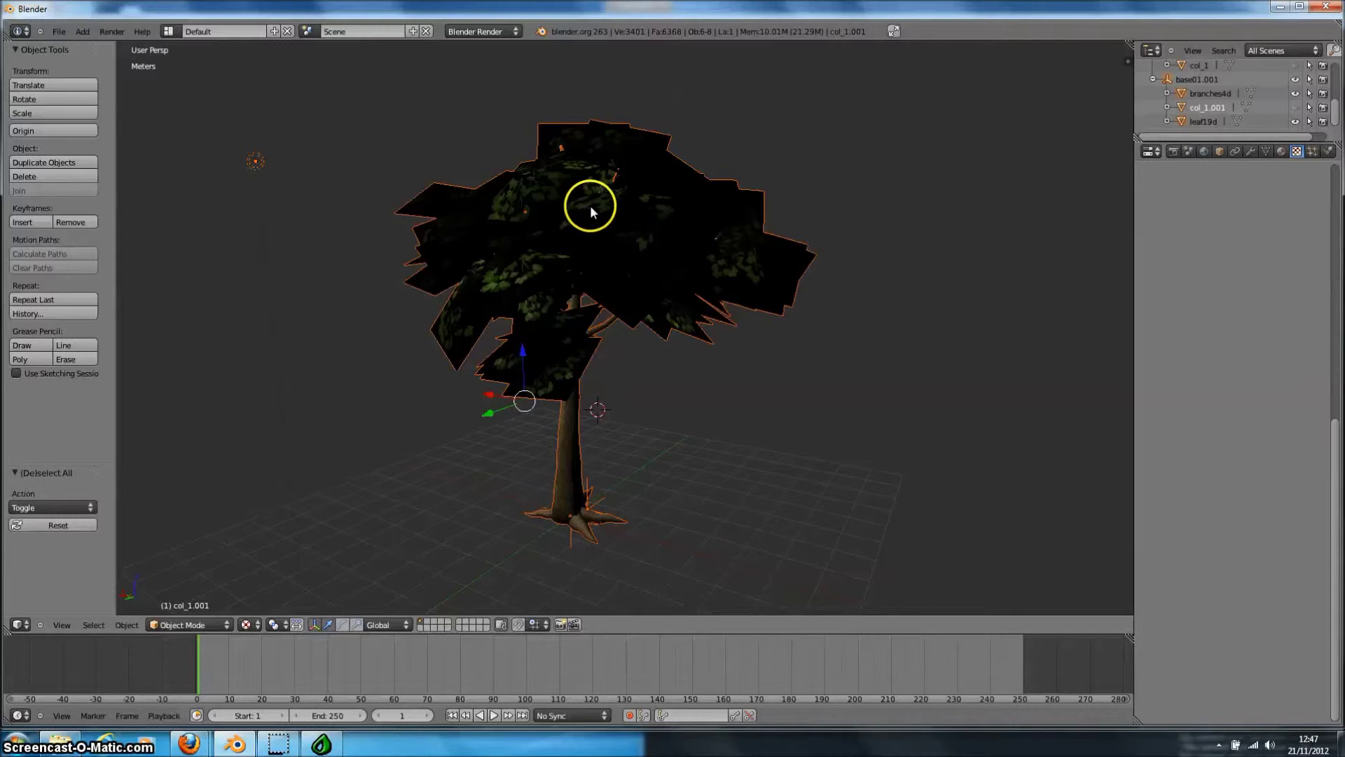
{"action": "left_click", "coordinate": [58, 31]}
{"action": "left_click", "coordinate": [100, 259]}
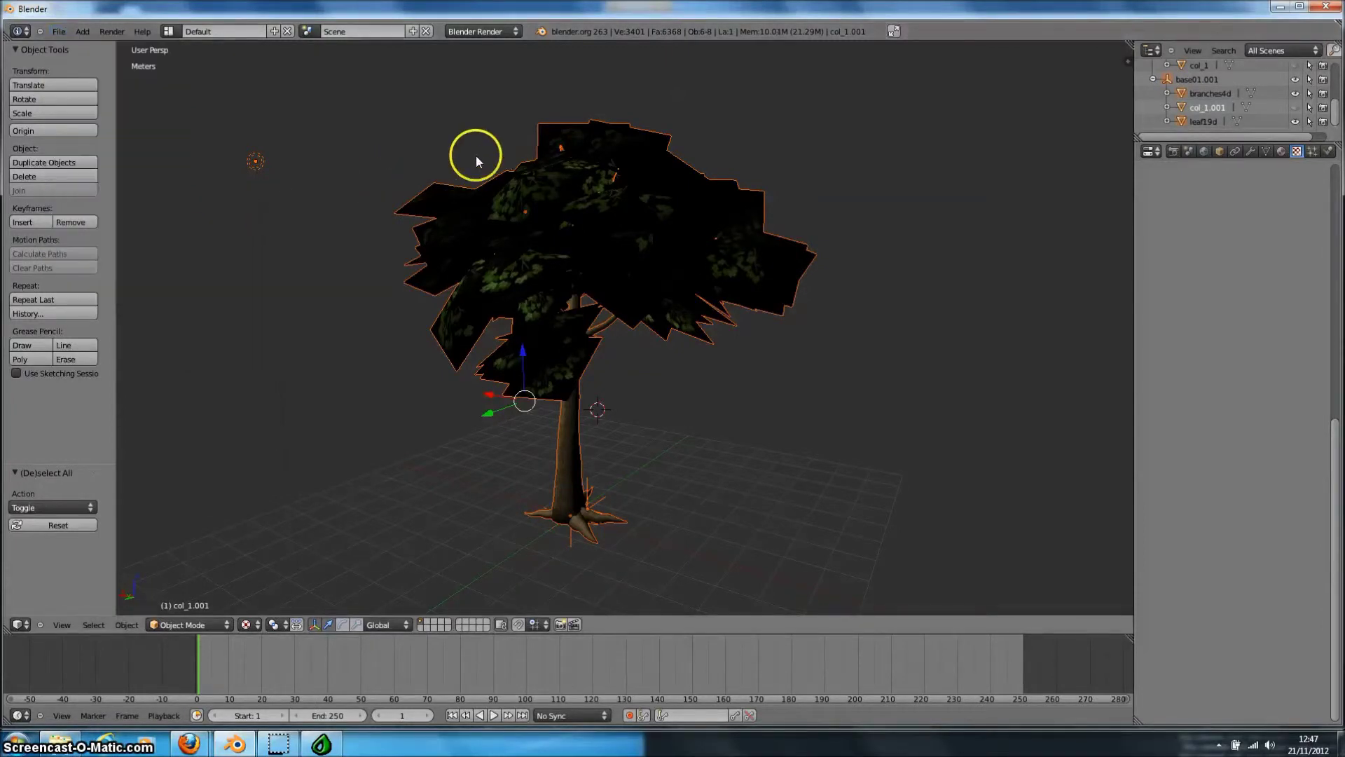
{"action": "middle_click_drag", "start_coordinate": [474, 155], "coordinate": [596, 167]}
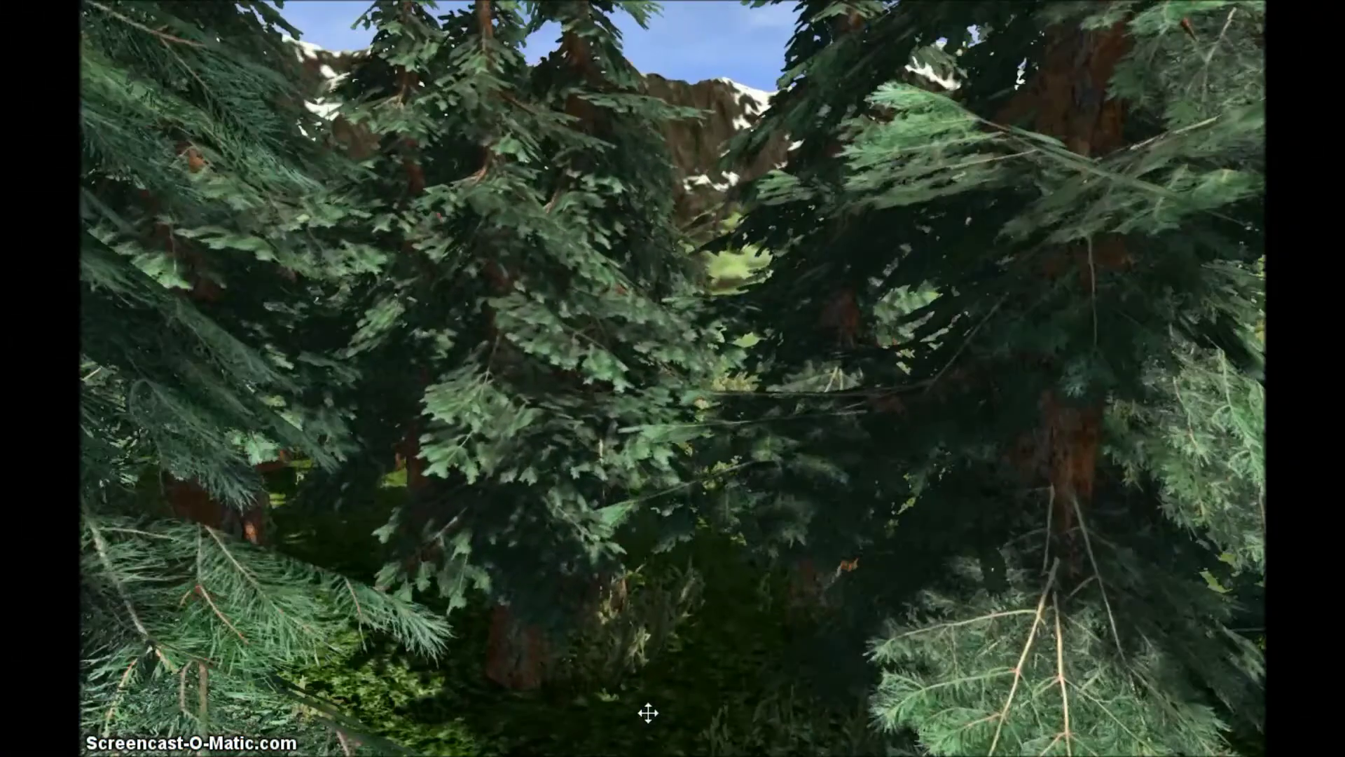
Step: Switch to the Forester Pro pine forest scene to travel through the trees
{"action": "left_click", "coordinate": [691, 366]}
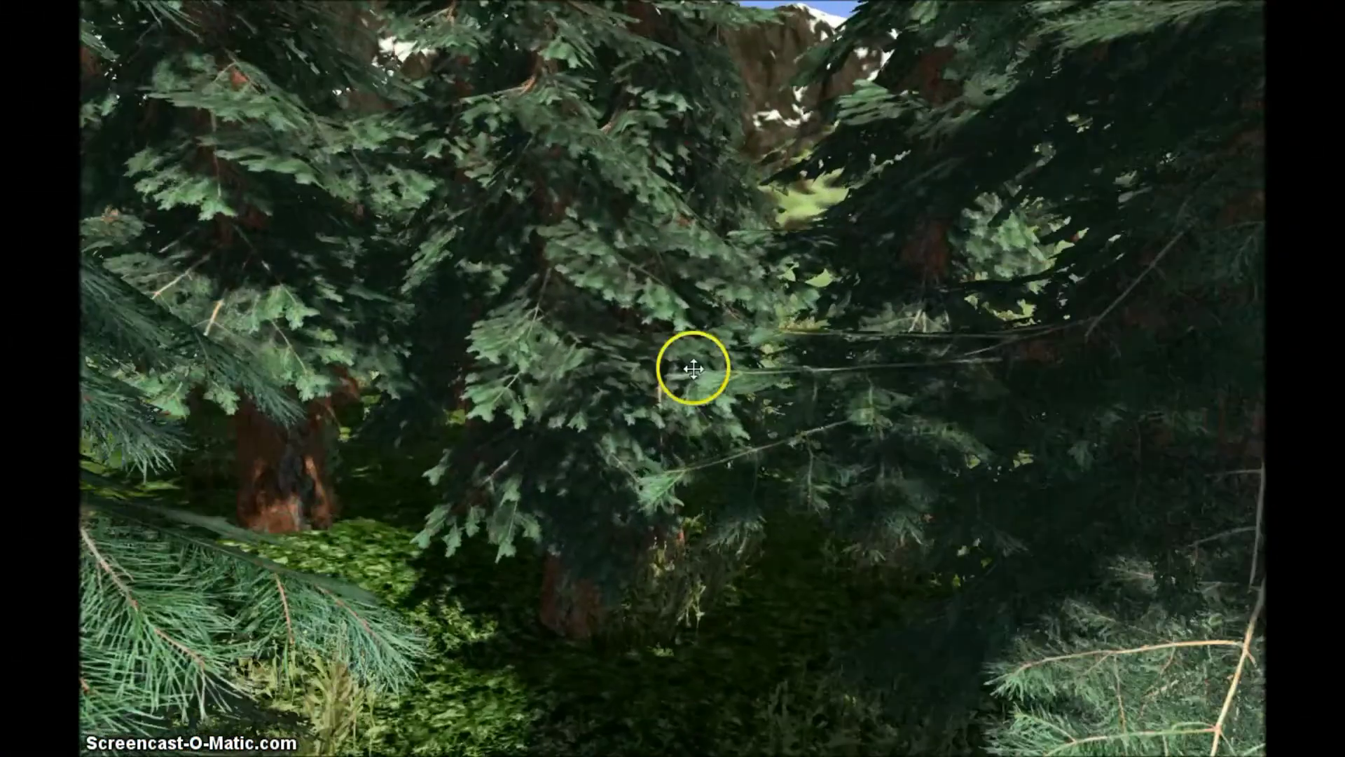